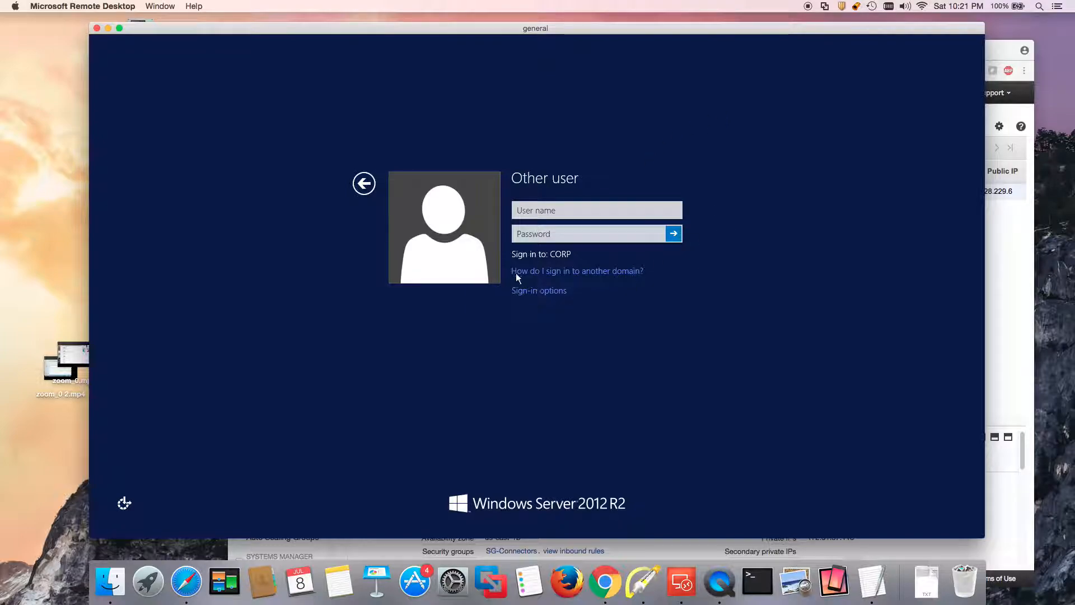
Sign in to the server session as corp\administrator with the account password.
click(527, 209)
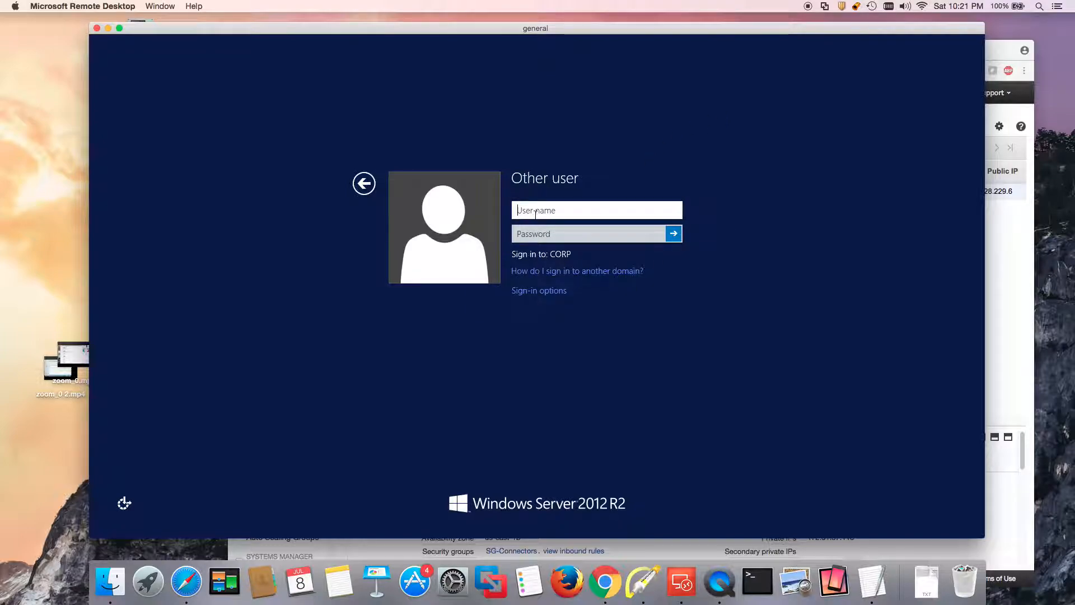
text(admini)
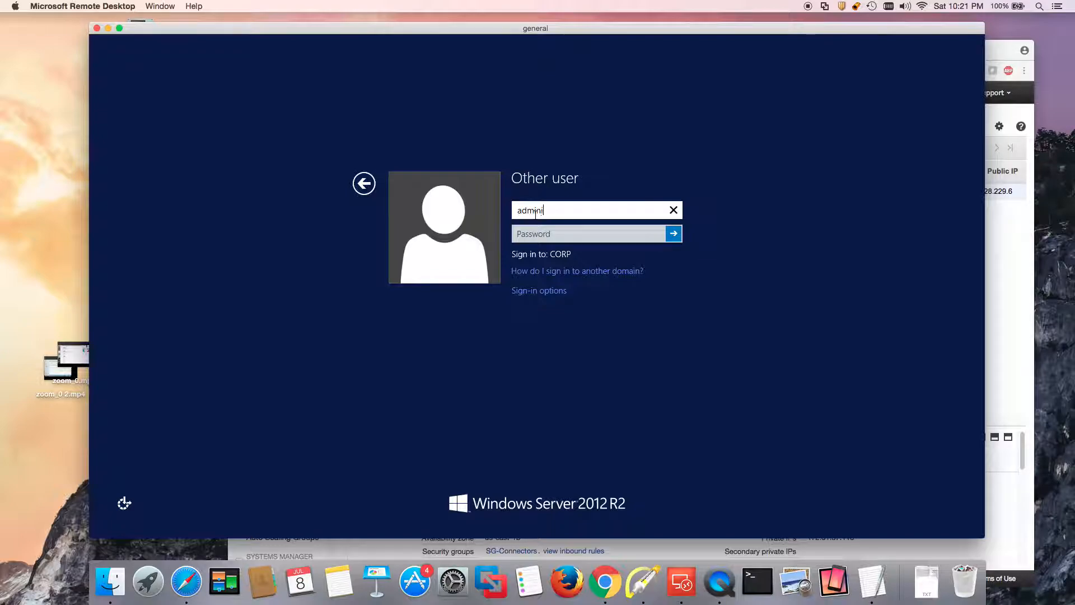
text(strator)
key(Home)
text(corp\)
key(Tab)
text(•••••••)
key(Return)
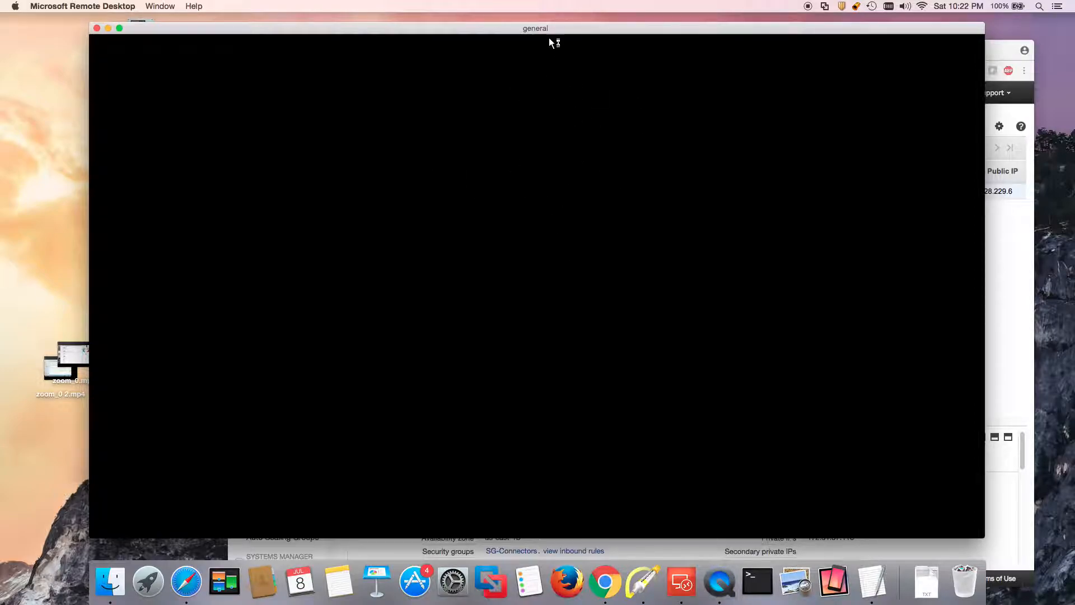
Launch Active Directory Users and Computers by running dsa.msc from the Start menu.
drag(564, 29, 572, 20)
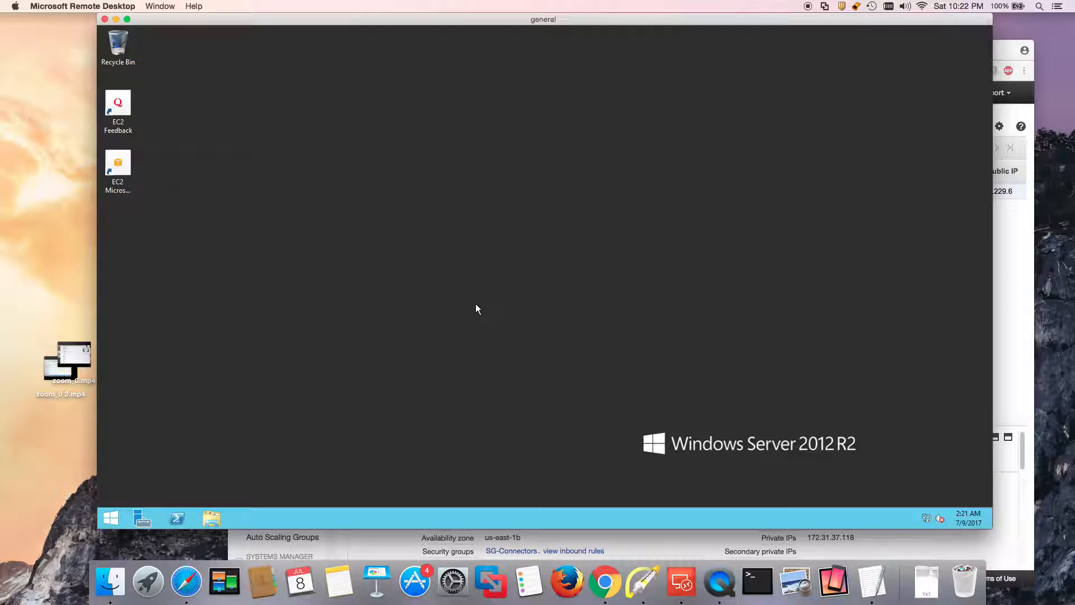
right_click(112, 518)
click(179, 477)
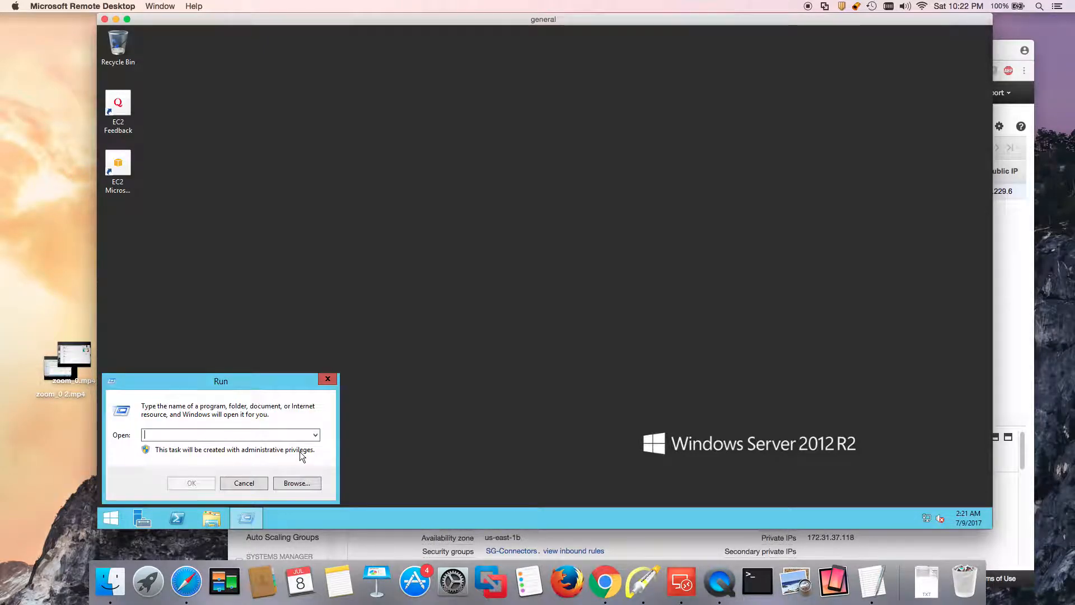
text(dsa.)
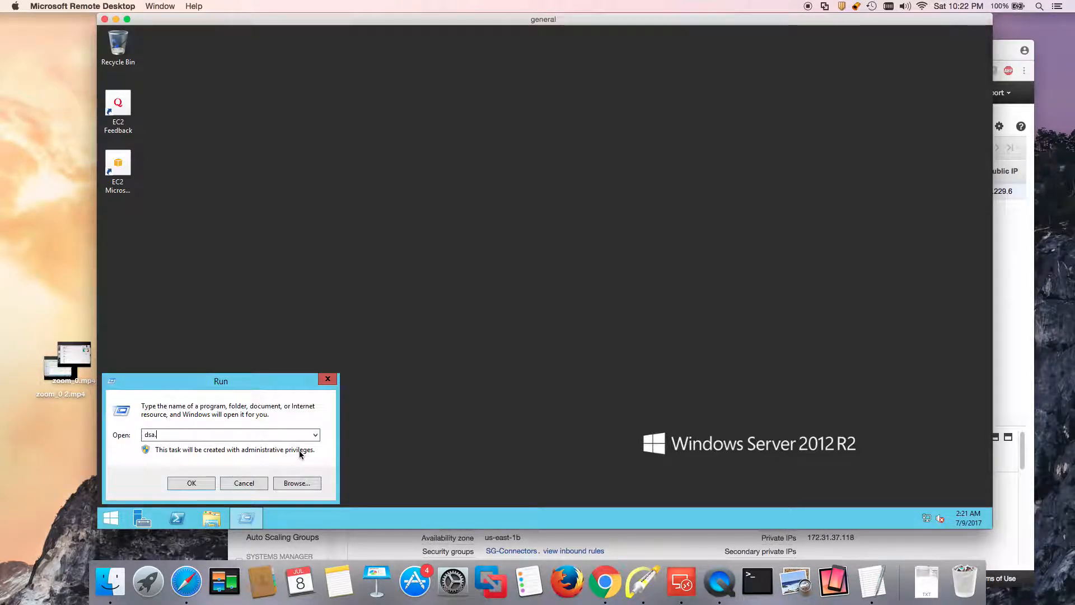
text(msc)
key(Return)
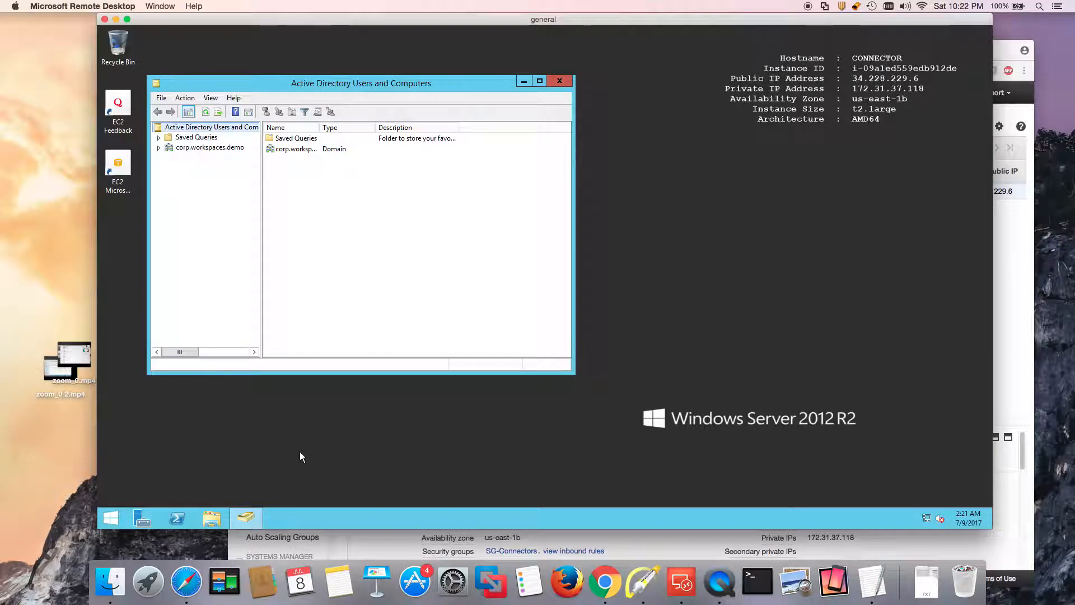
Create an organizational unit named Users under corp.workspaces.demo.
click(167, 149)
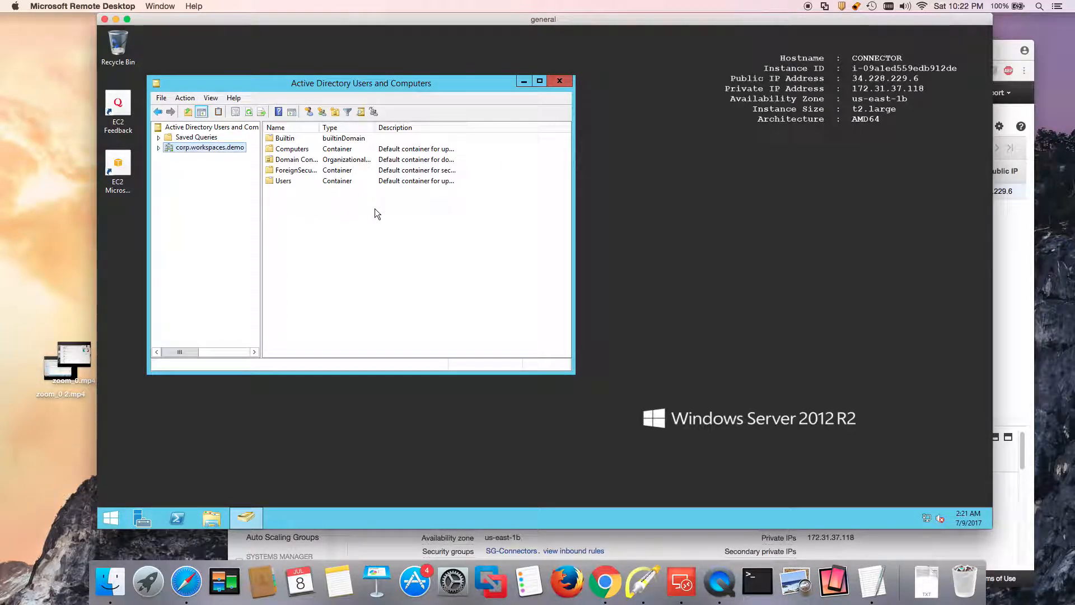
click(335, 112)
text(Users)
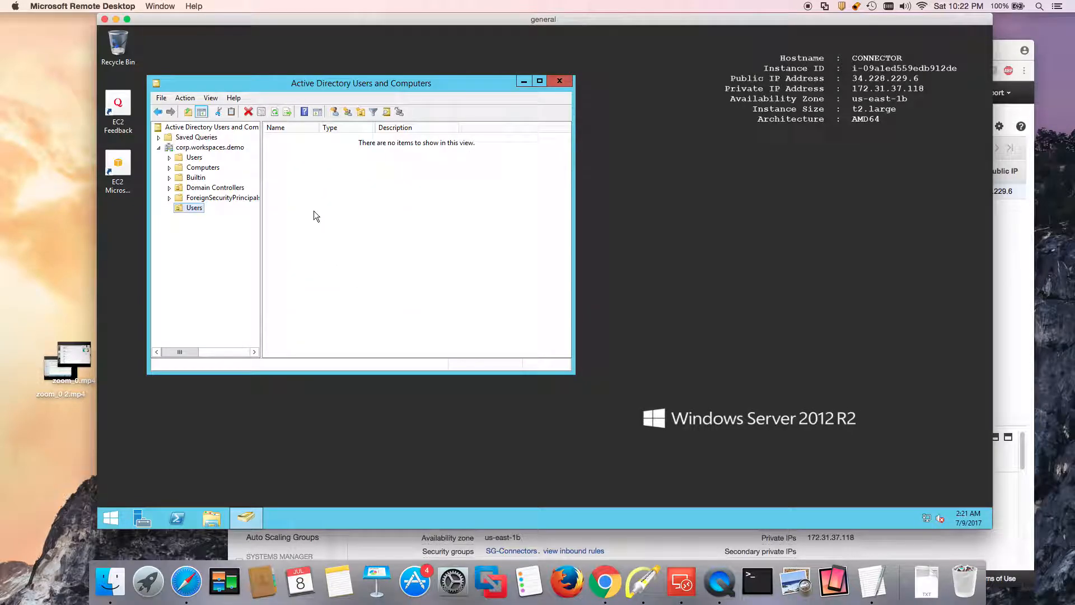
click(360, 112)
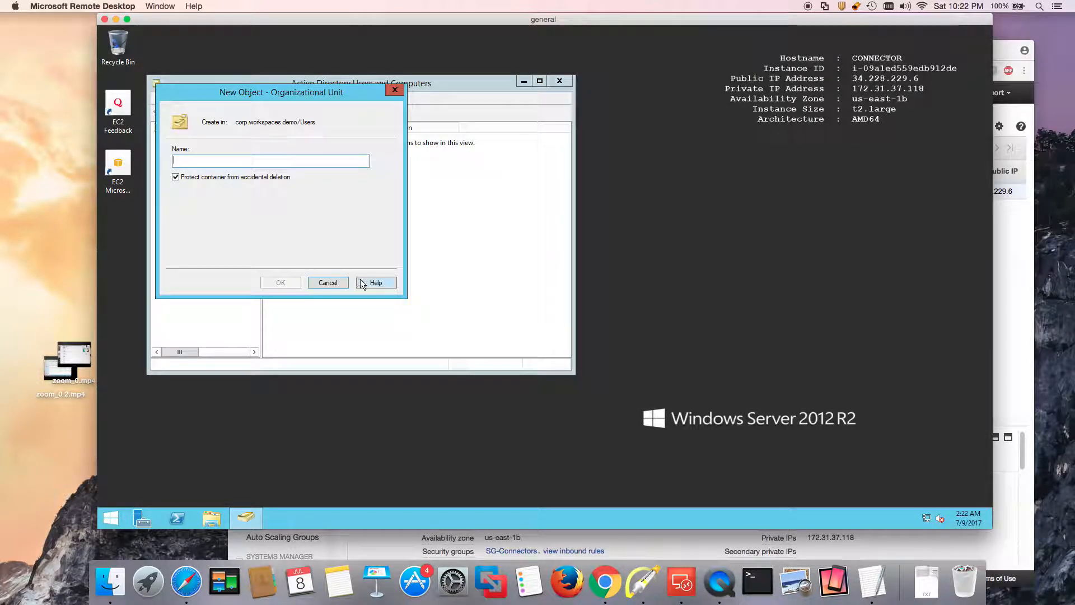
click(328, 280)
Create the WorkSpaces organizational unit directly under the corp.workspaces.demo domain root.
click(207, 148)
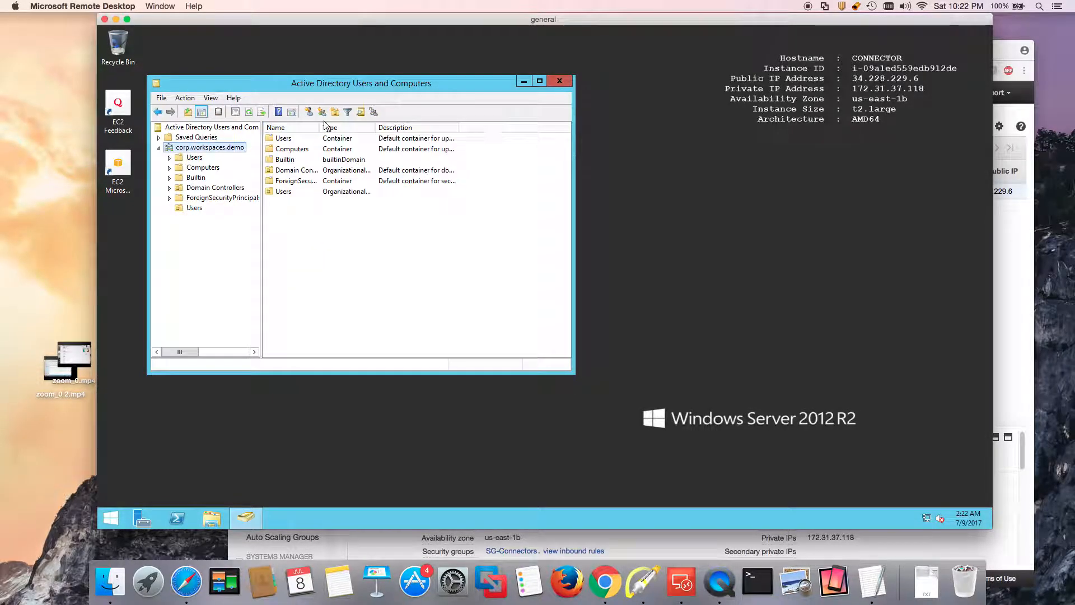
click(360, 112)
text(WorkSpaces)
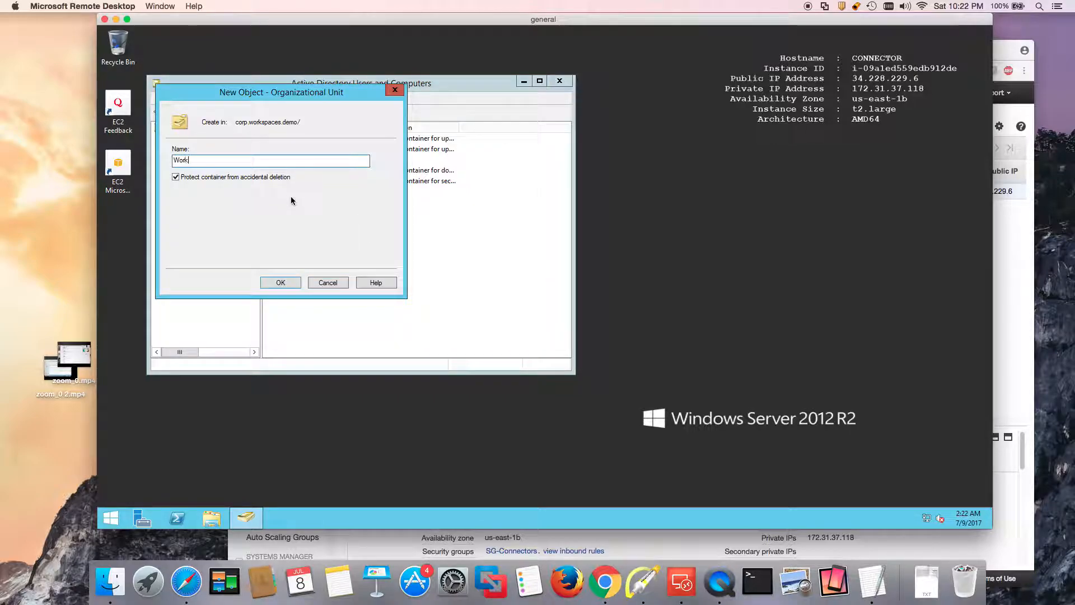
click(291, 284)
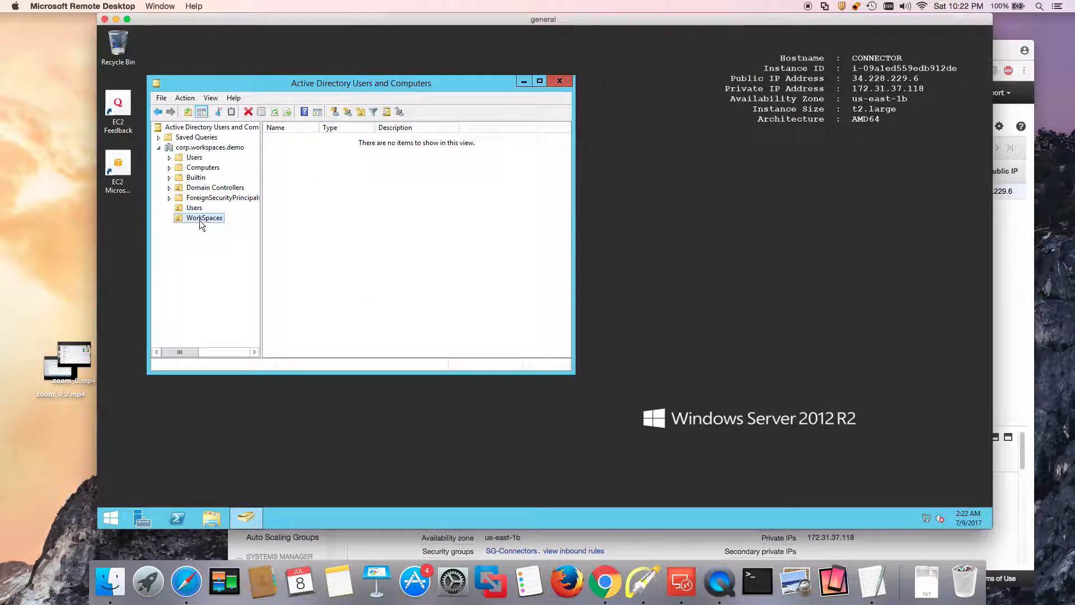
click(719, 583)
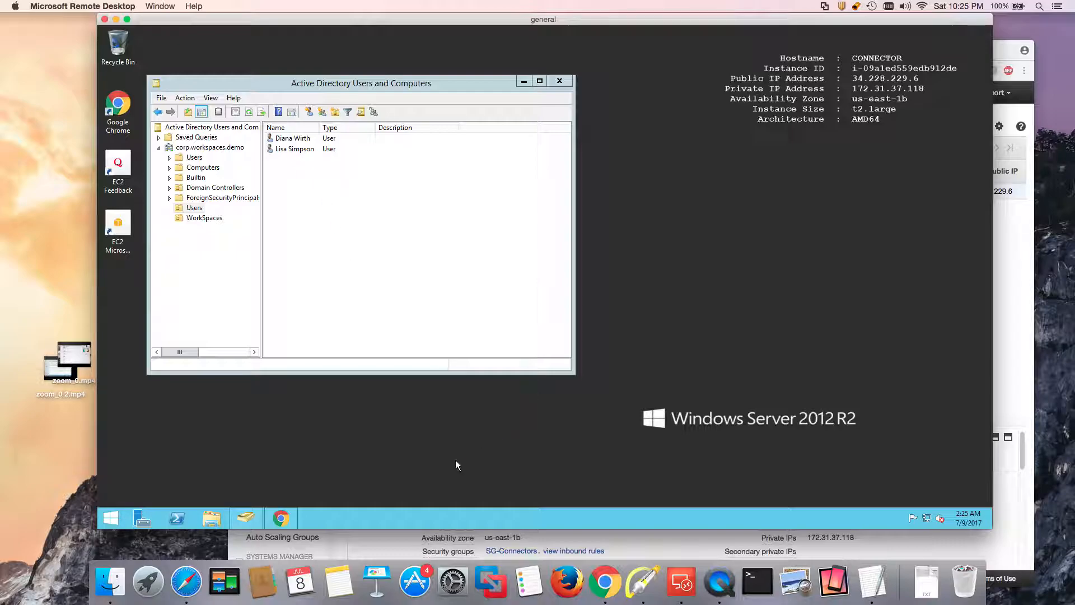
click(284, 517)
click(289, 68)
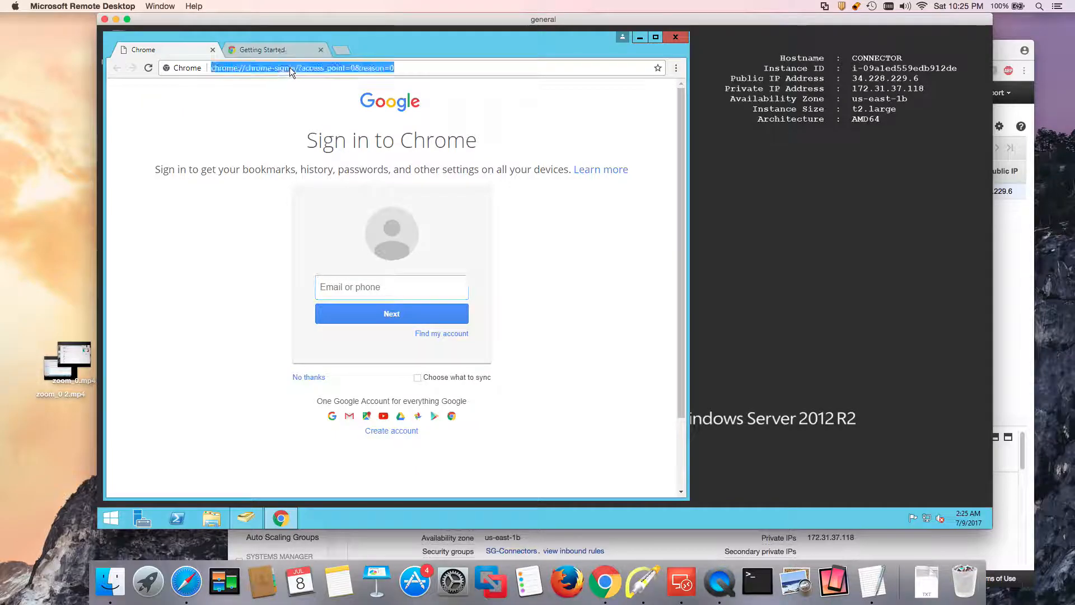
text(http)
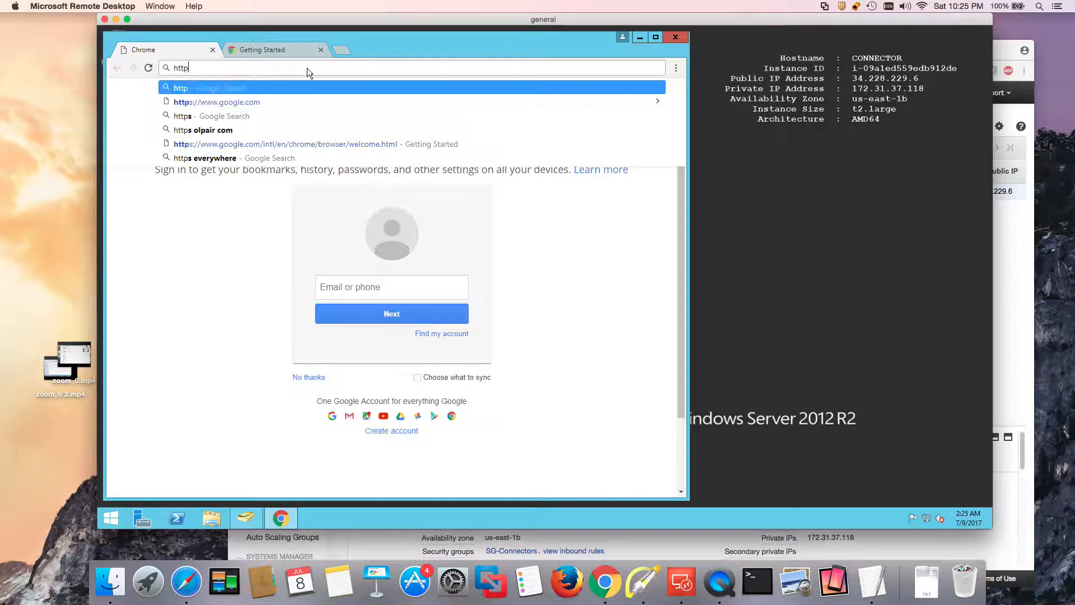
text(s://)
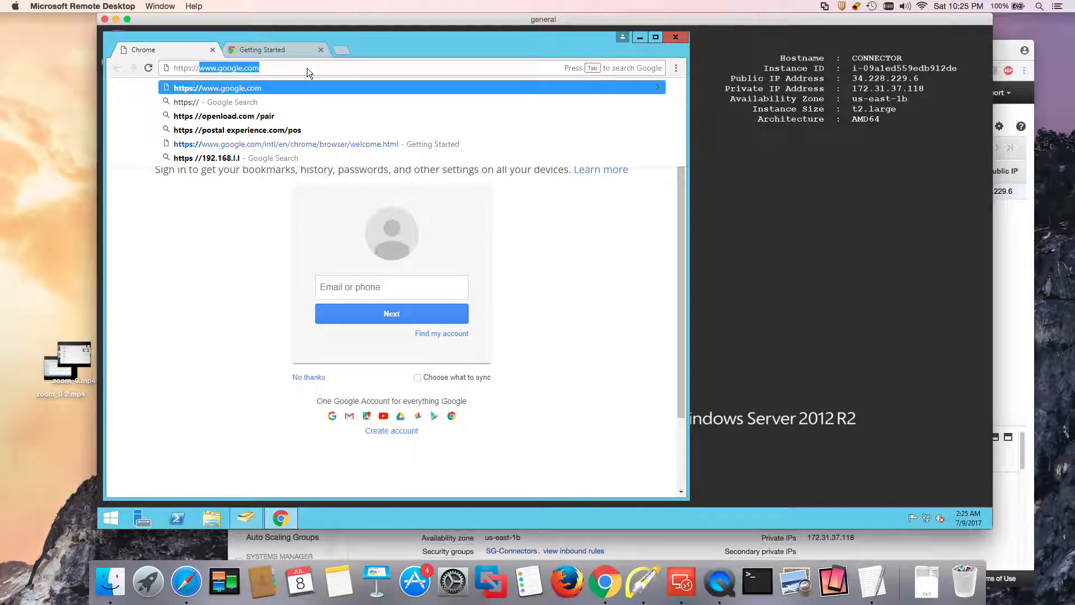
text(example.my.centr)
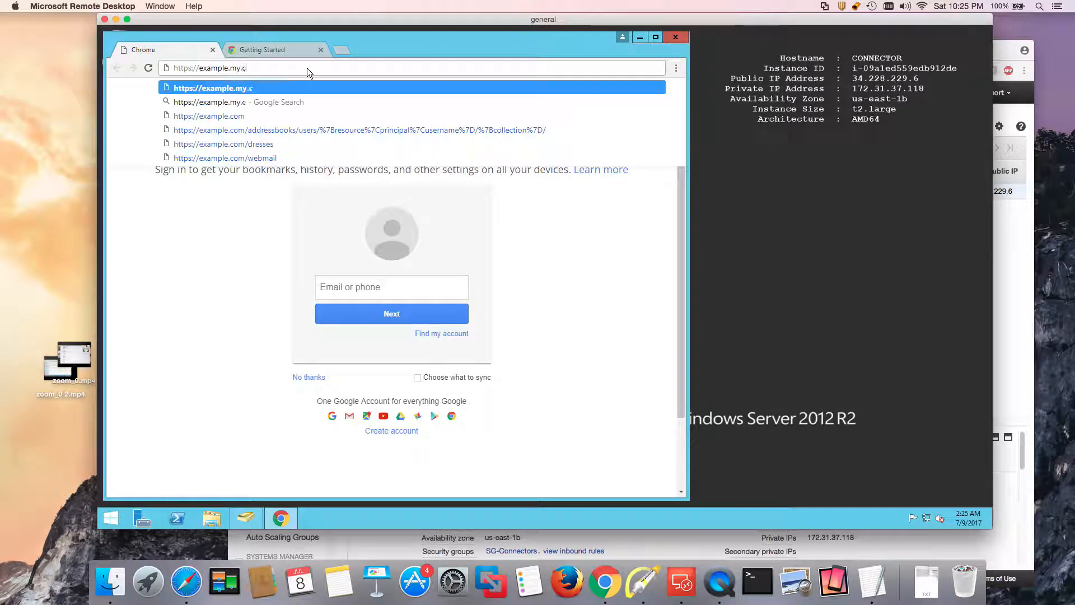
text(ify.com)
key(Return)
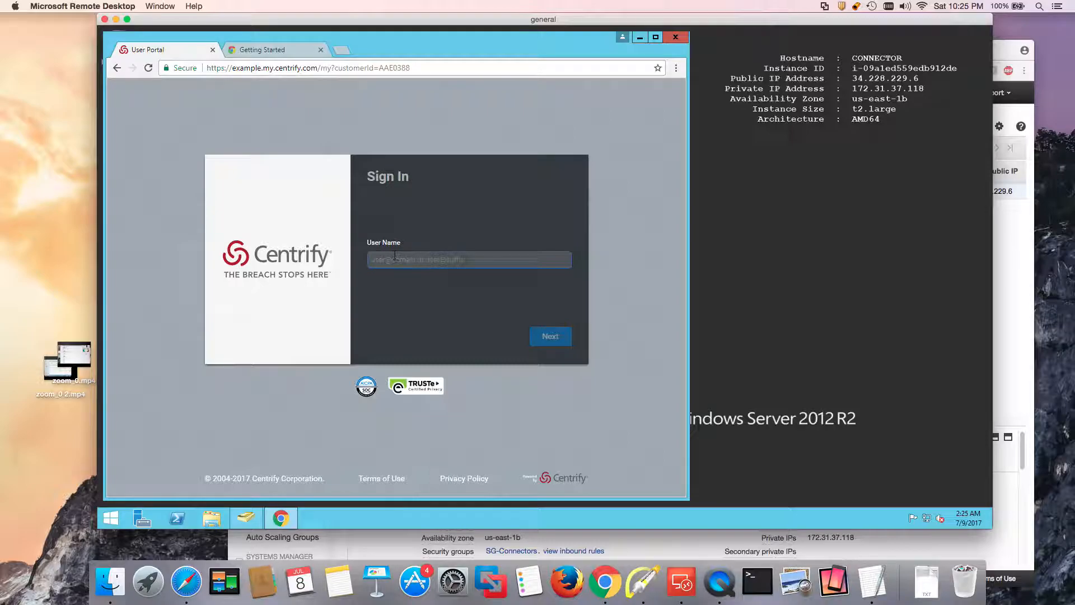
Enter the admin user name, answer the security question and submit the admin password.
text(admin@iexample.my.cent)
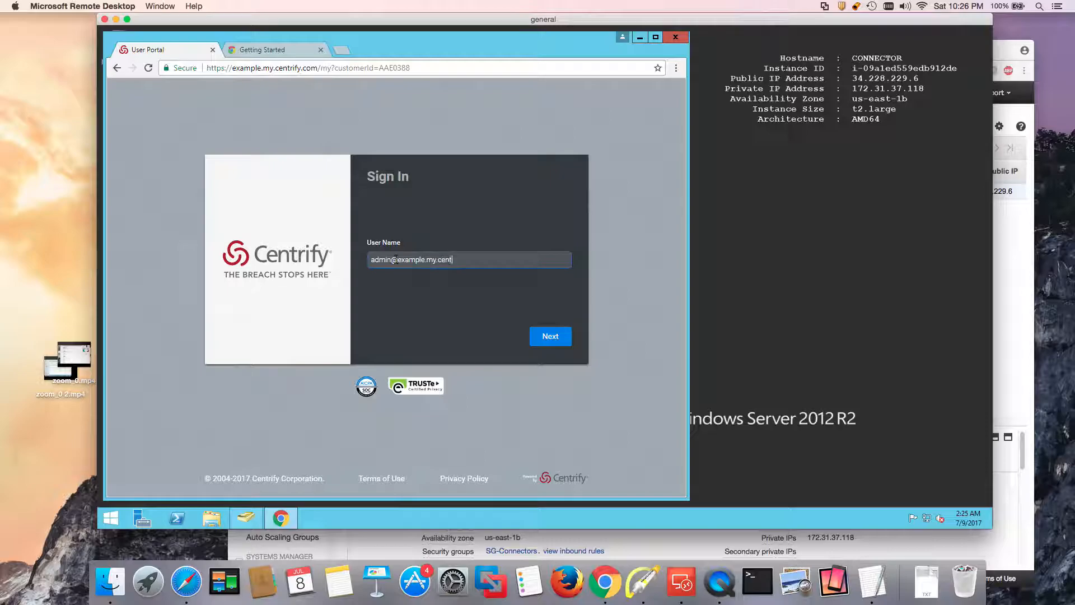
text(rify)
key(Return)
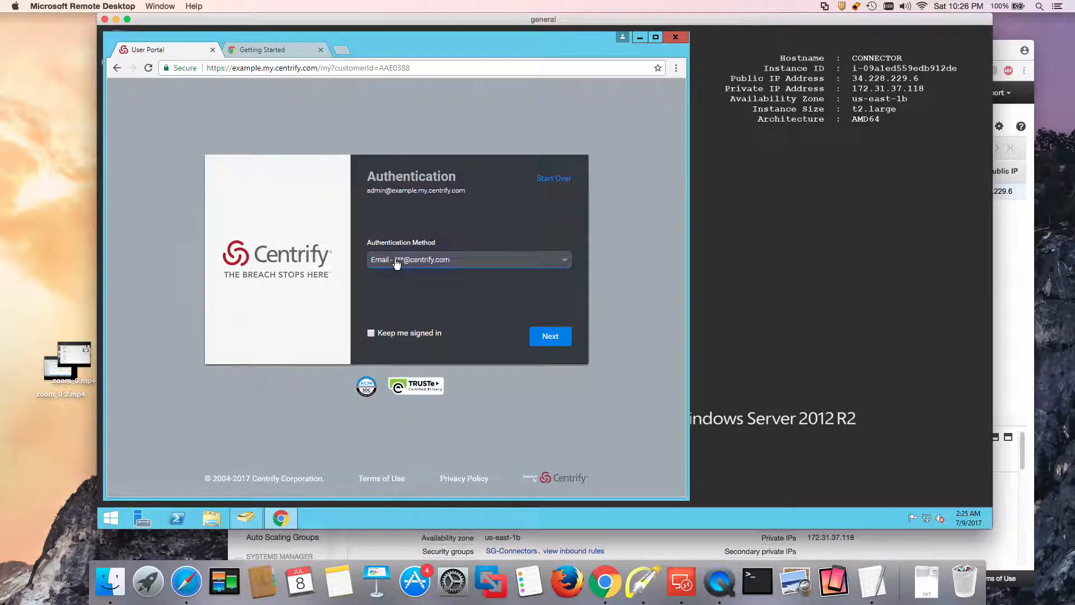
click(399, 264)
click(396, 328)
click(391, 303)
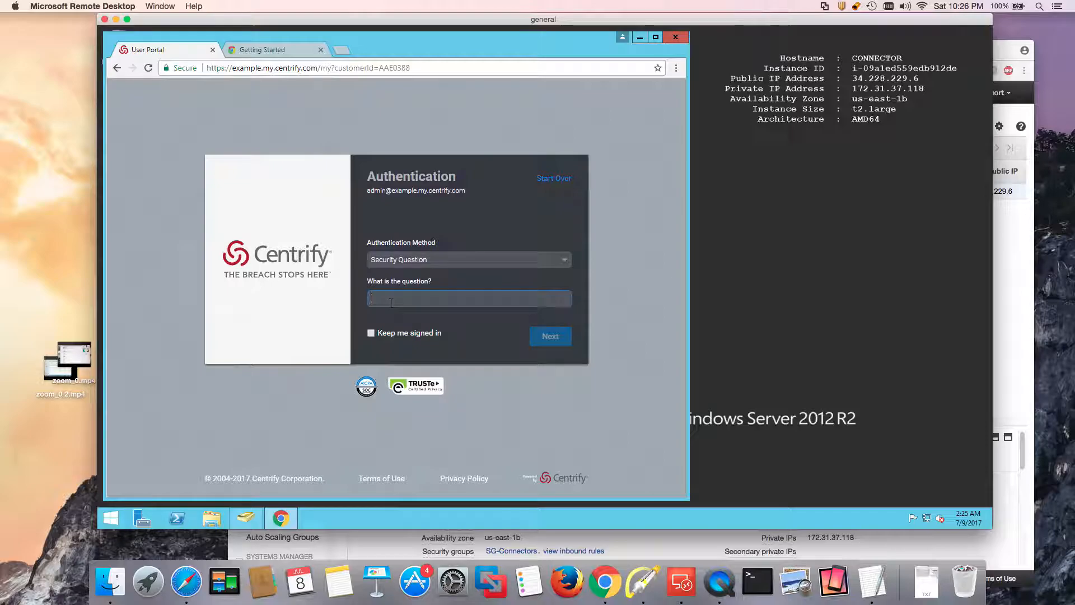
text(•••••)
key(Return)
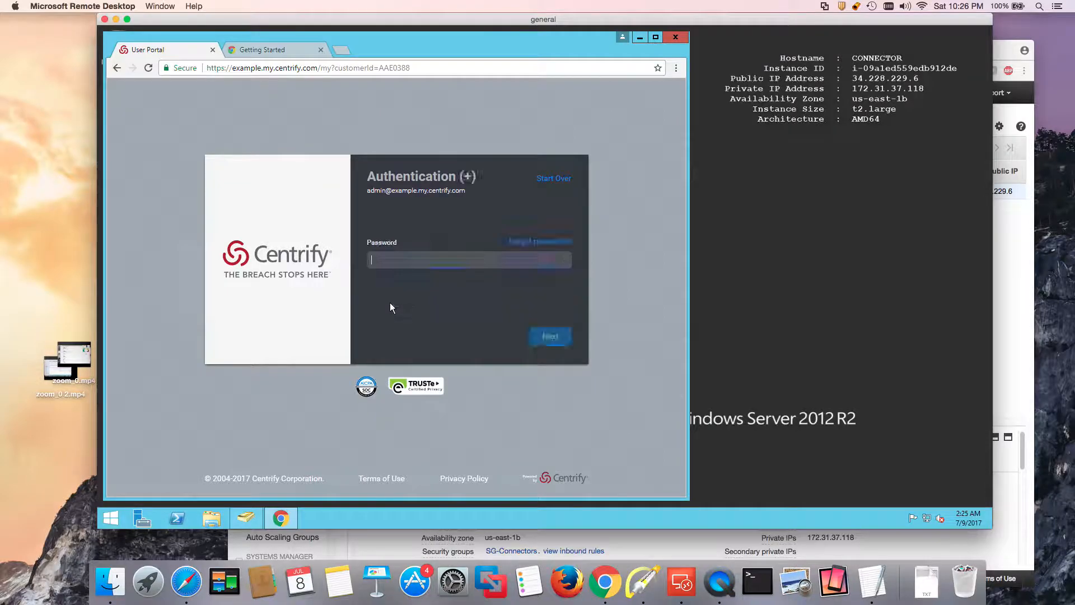
text(•••••)
key(BackSpace)
key(BackSpace)
key(BackSpace)
key(BackSpace)
key(BackSpace)
text(•••••••••)
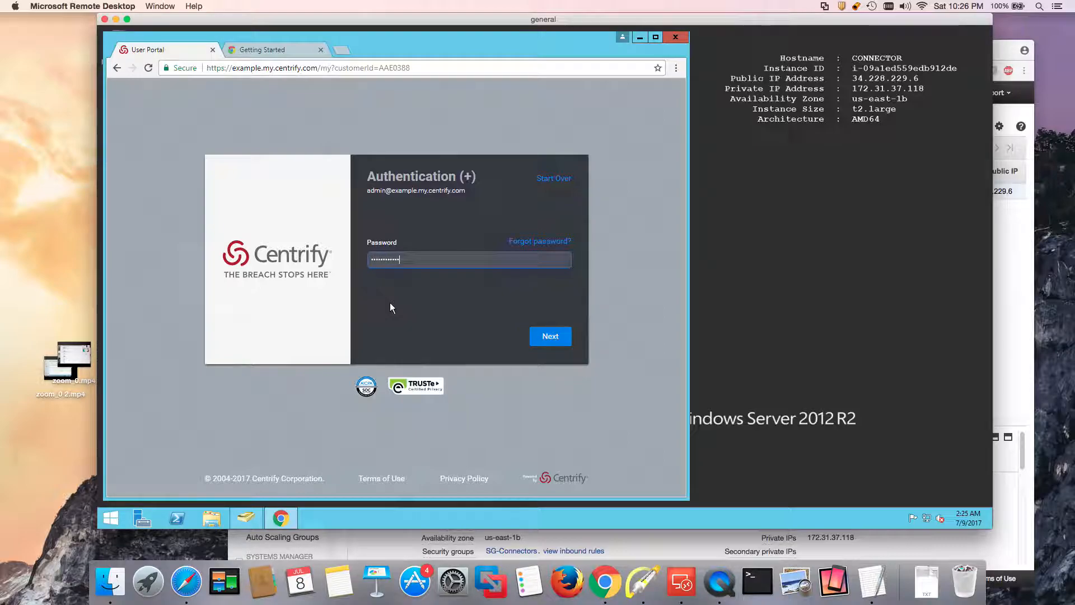
key(Return)
Complete sign-in again via security question and password, then open the admin account menu.
click(554, 337)
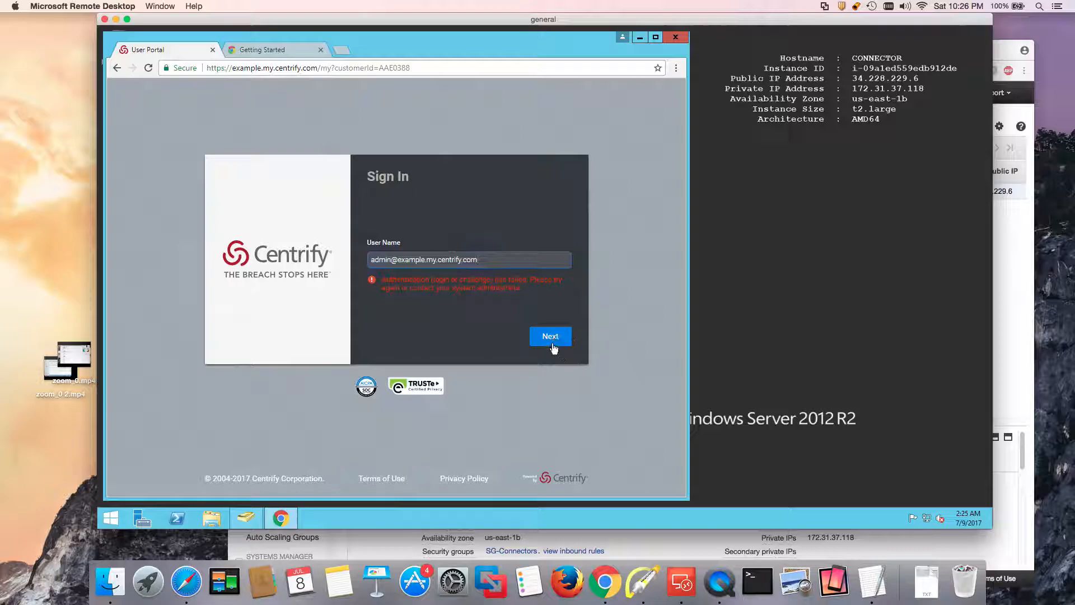
click(431, 261)
click(406, 327)
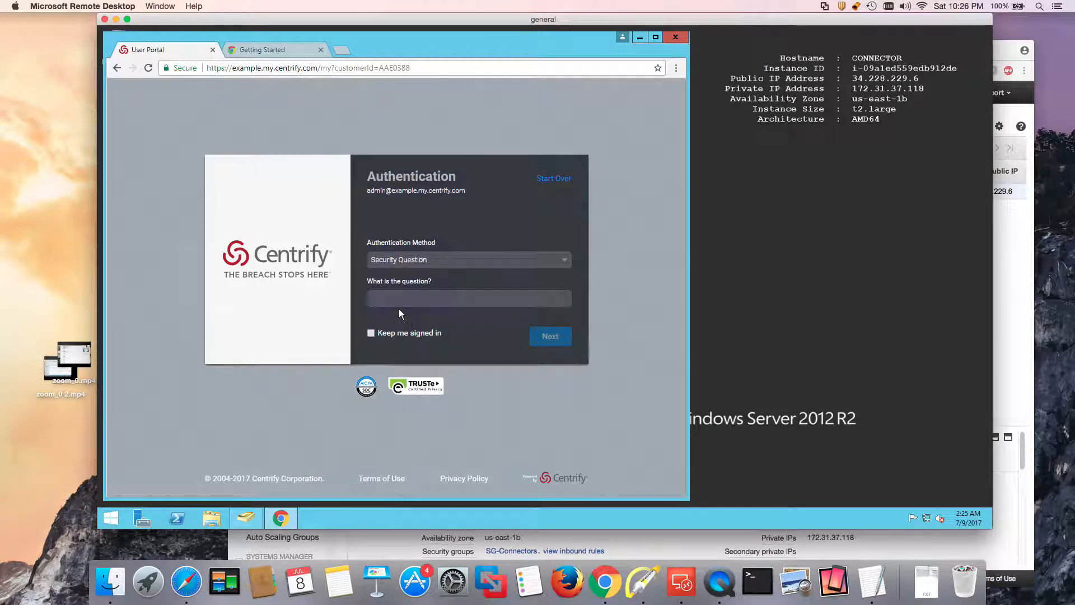
text(••••)
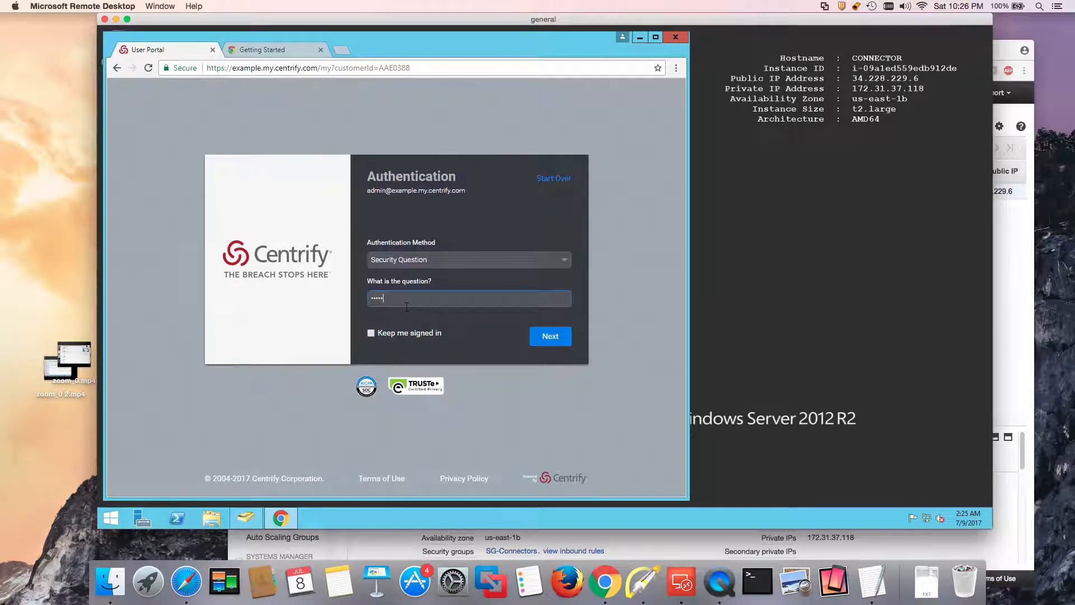
key(Return)
text(•••••••••••)
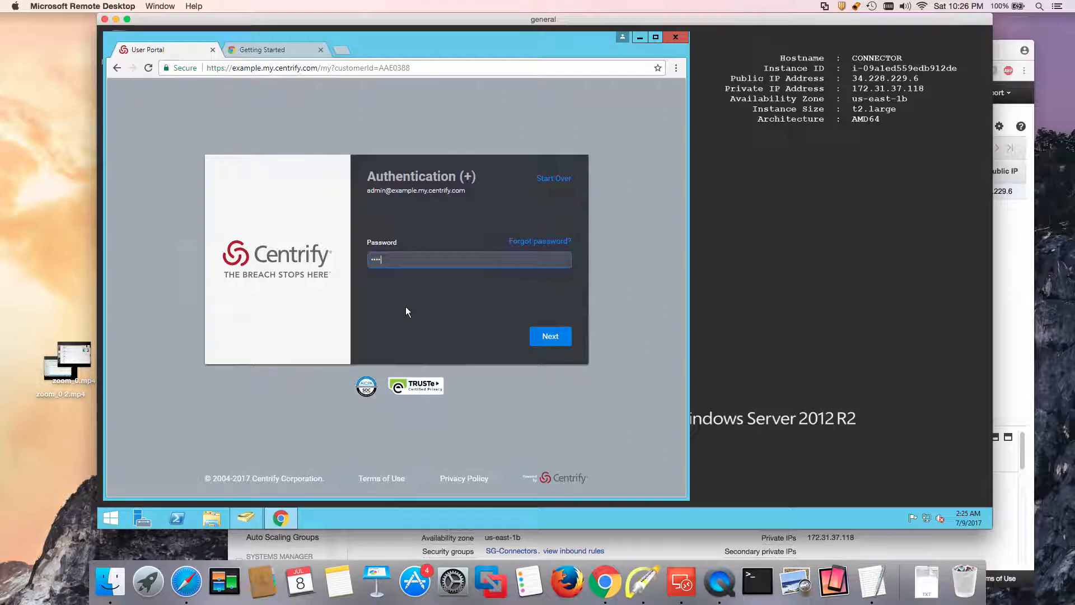
key(Return)
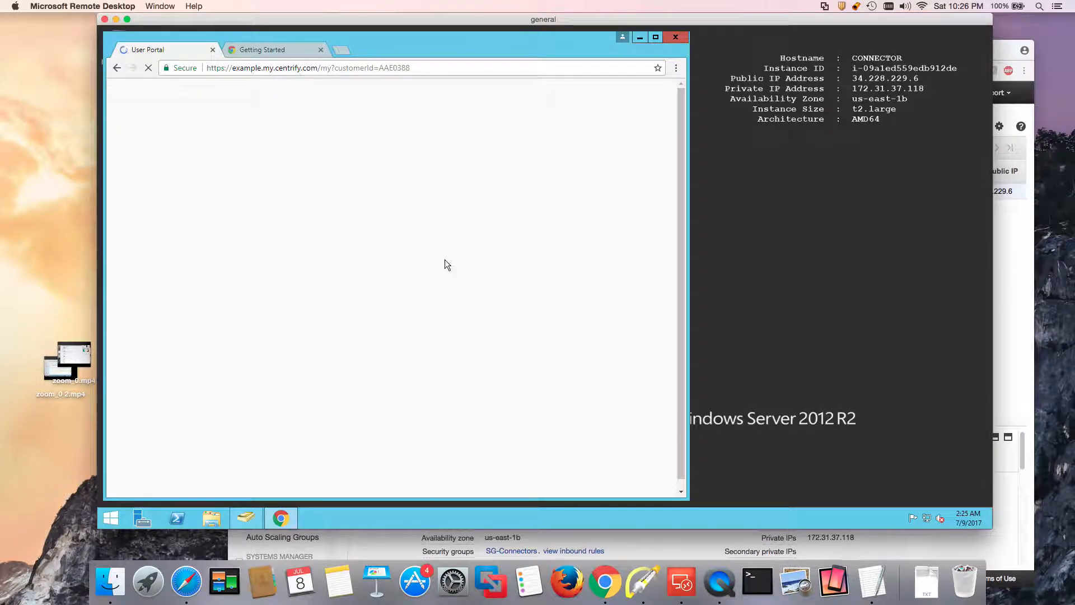
click(614, 110)
Switch to the Admin Portal and download the 64-bit connector from Settings > Network.
click(628, 197)
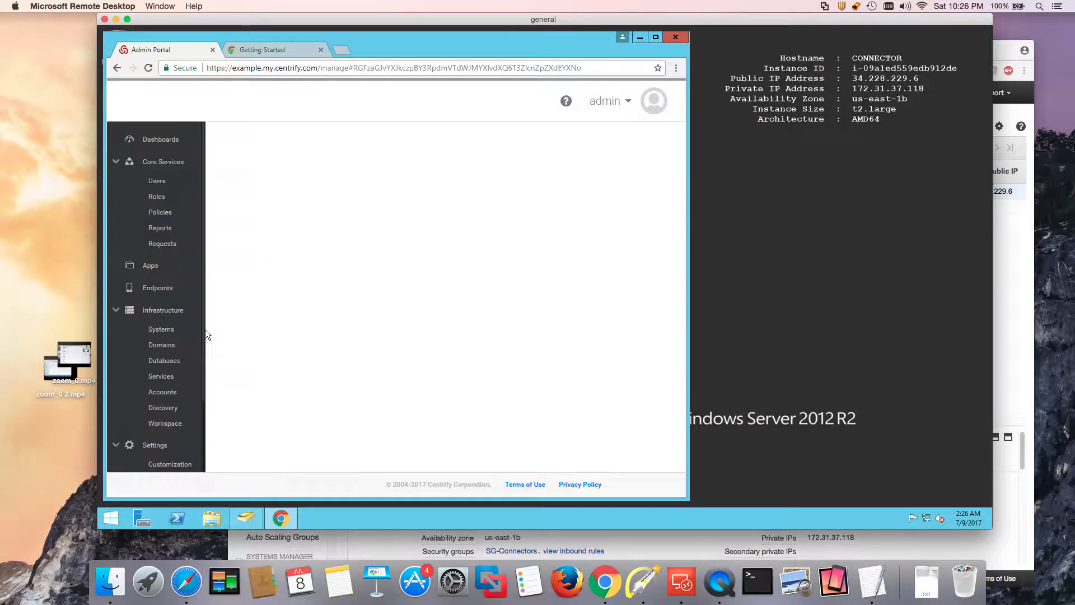
scroll(180, 415, down, 2)
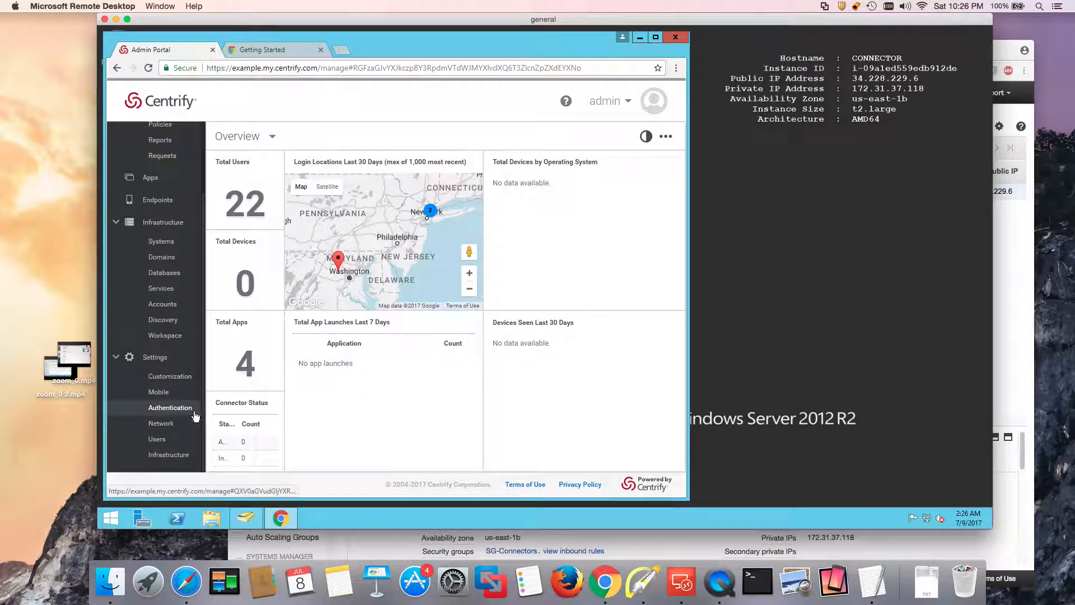
click(162, 425)
click(361, 194)
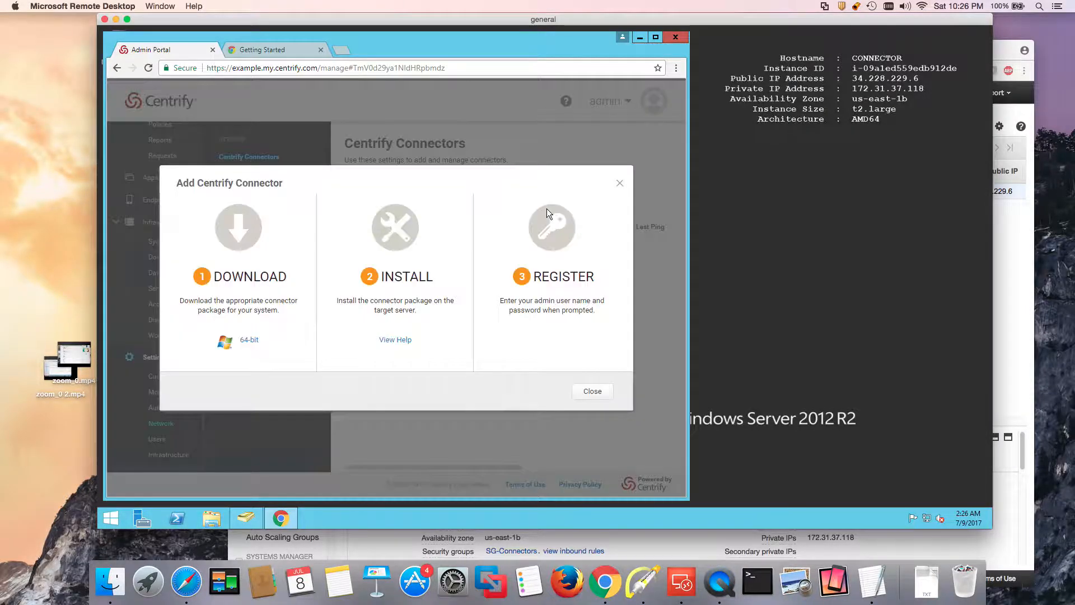
click(248, 341)
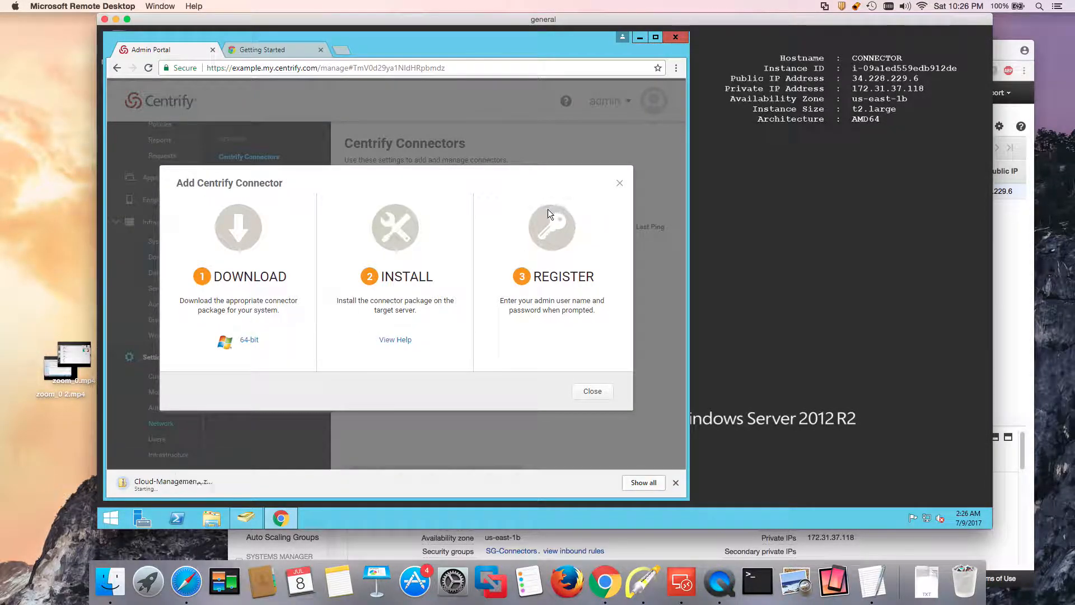
Open the downloaded package and run the Cloud-Mgmt-Suite-17.5-win64 installer.
click(172, 483)
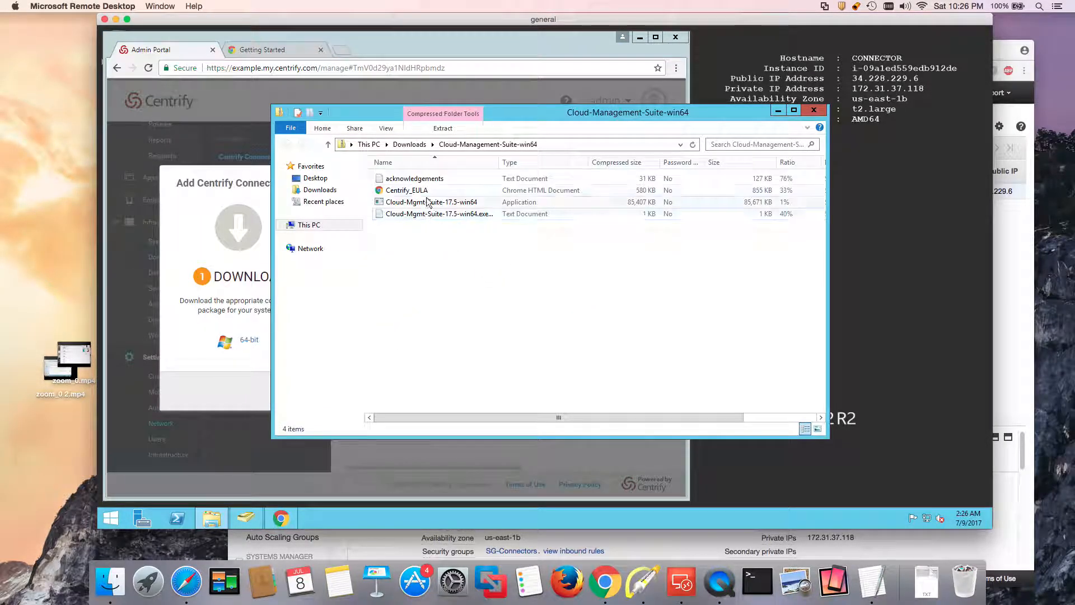
double_click(471, 202)
click(556, 294)
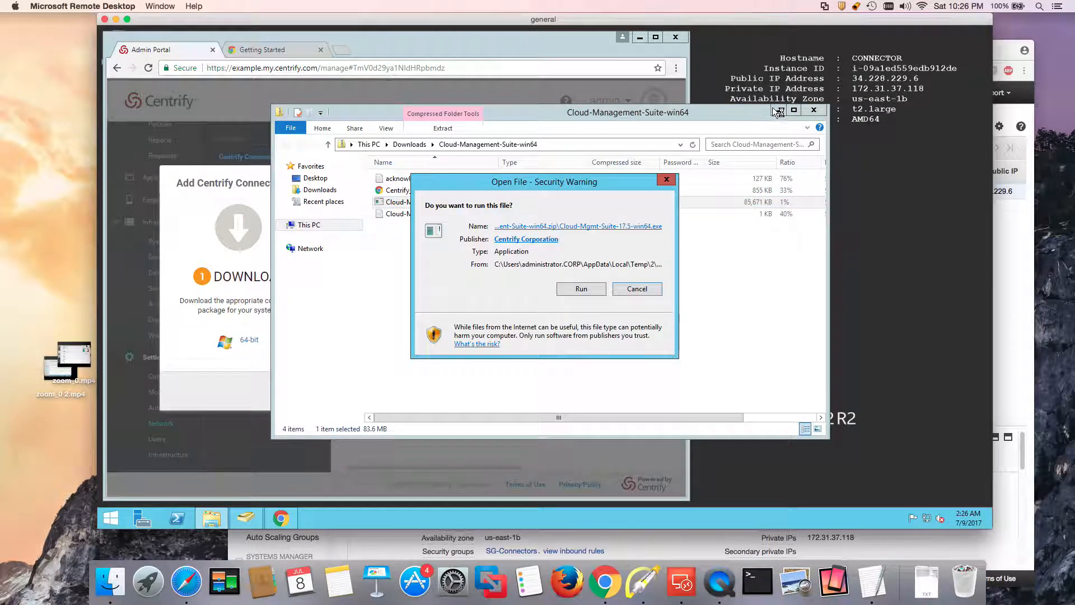
Install Centrify Connector 17.5.152, accepting the license and excluding Centrify for Mobile Tools.
click(630, 285)
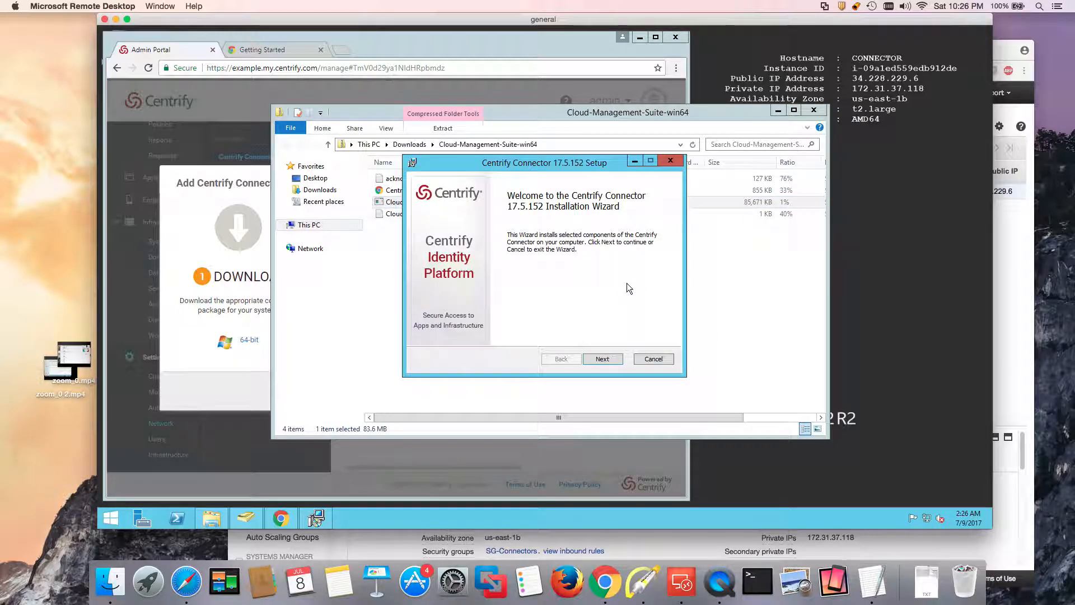
click(602, 358)
click(476, 334)
click(620, 359)
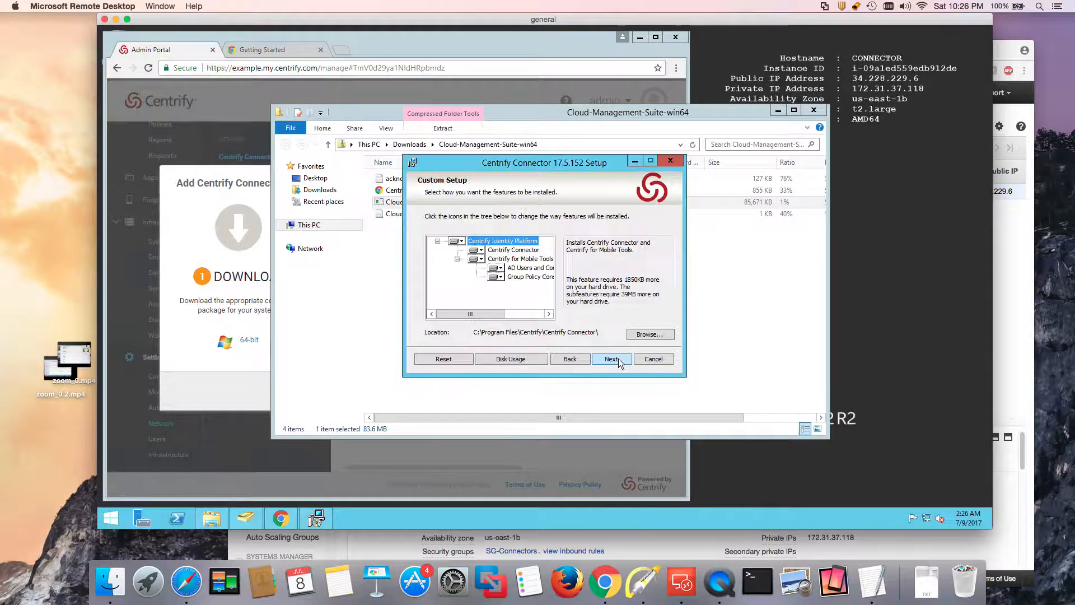
click(481, 260)
click(521, 281)
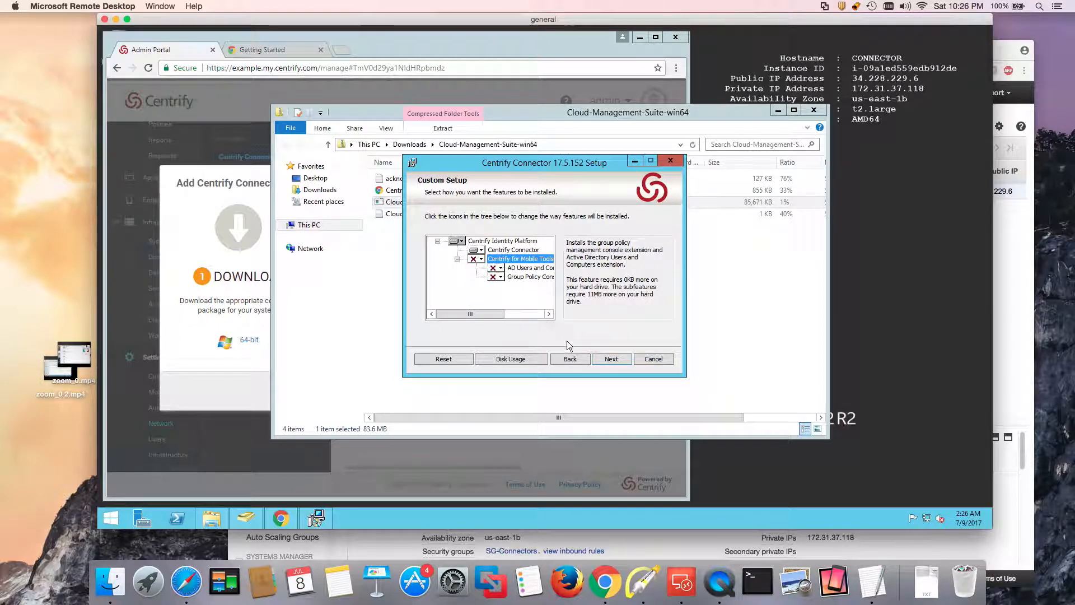
click(617, 361)
click(599, 358)
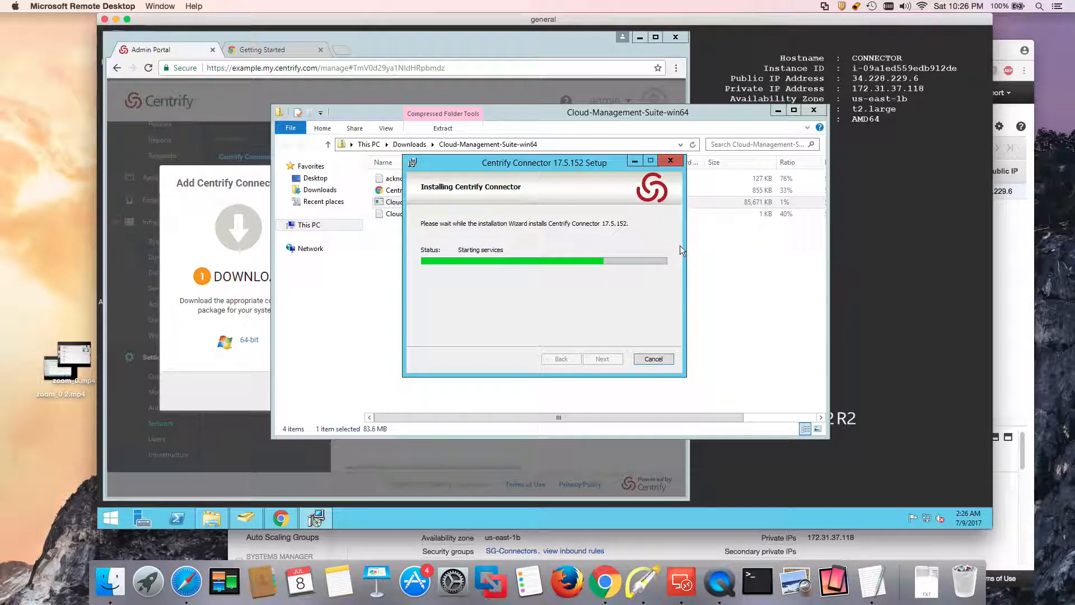
Close the finished installer and copy the tenant domain from Chrome's address bar.
click(609, 359)
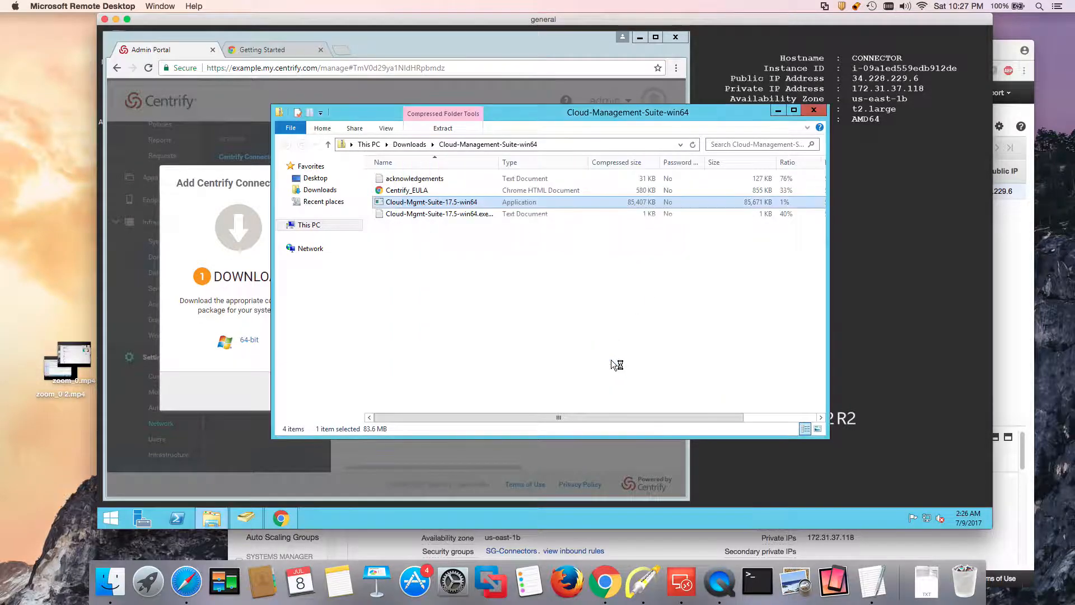
click(597, 360)
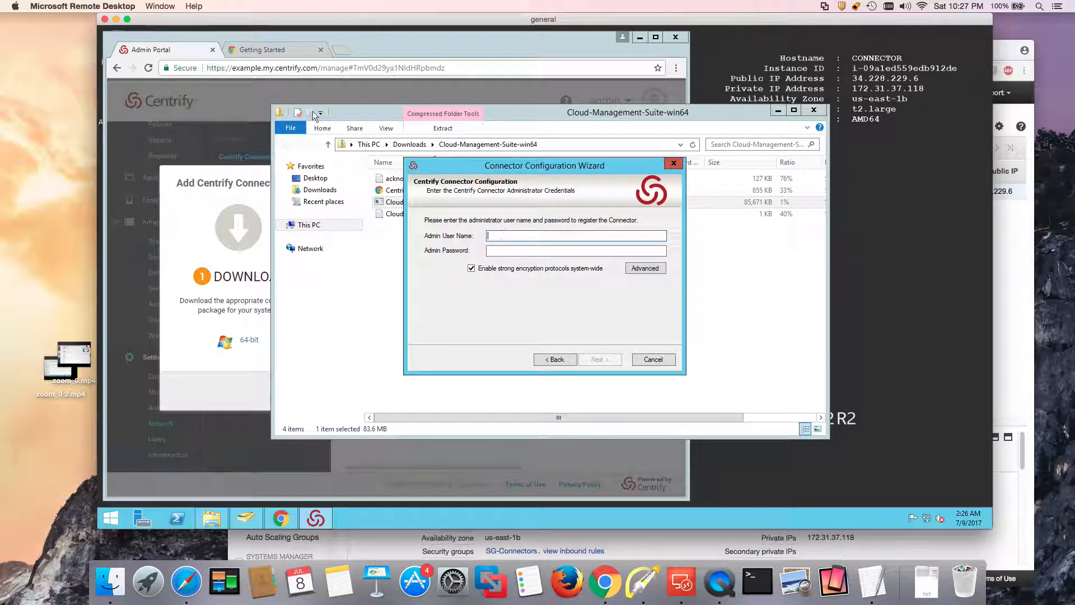
drag(317, 68, 234, 75)
right_click(259, 70)
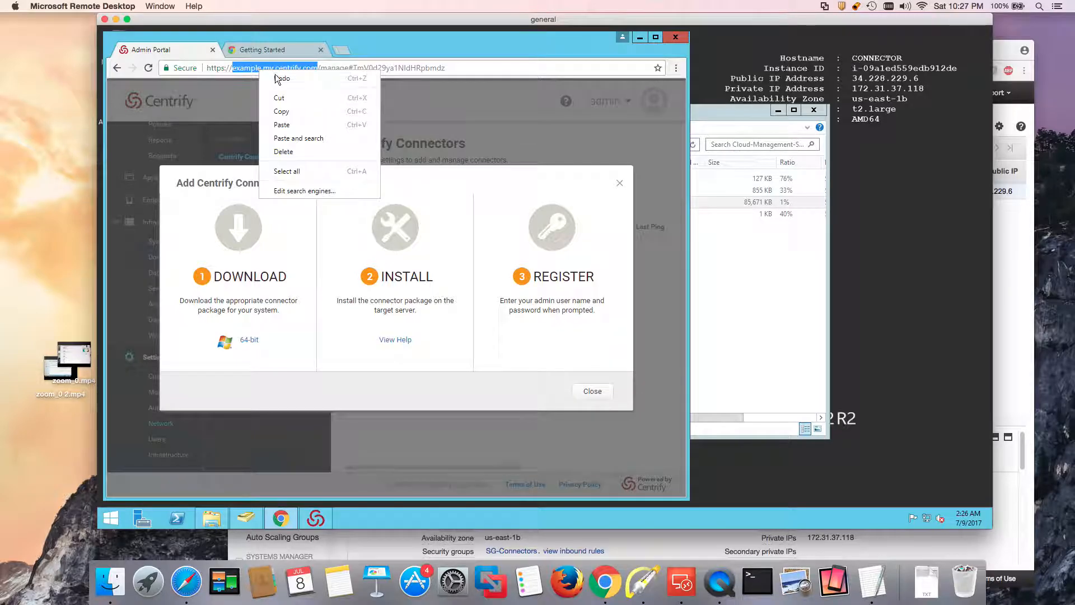
click(280, 108)
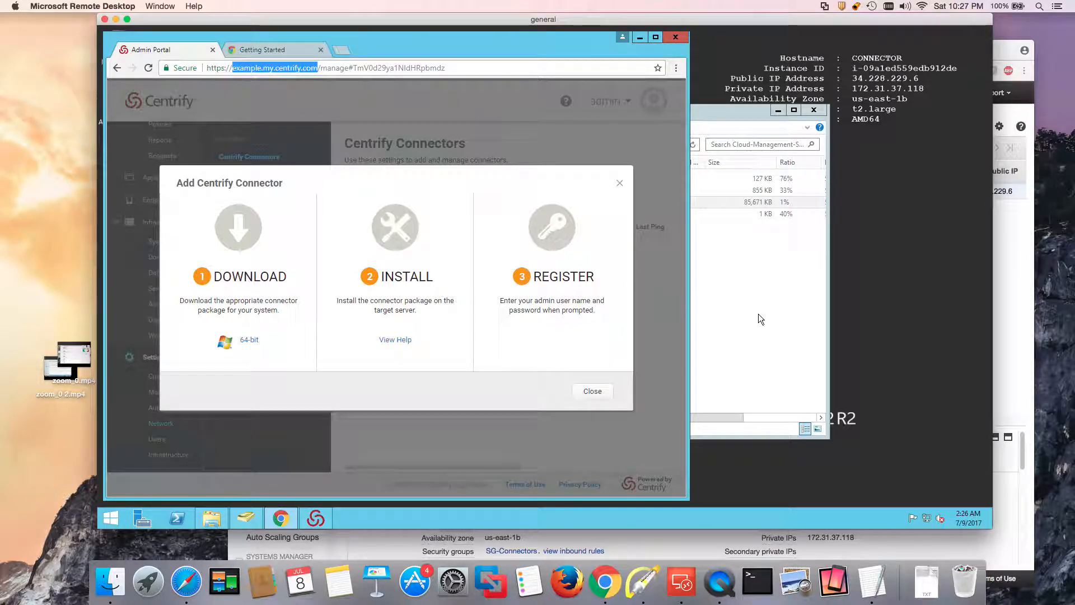
Enter admin@ with the pasted tenant domain and the password, and disable strong encryption protocols.
click(315, 518)
text(adm)
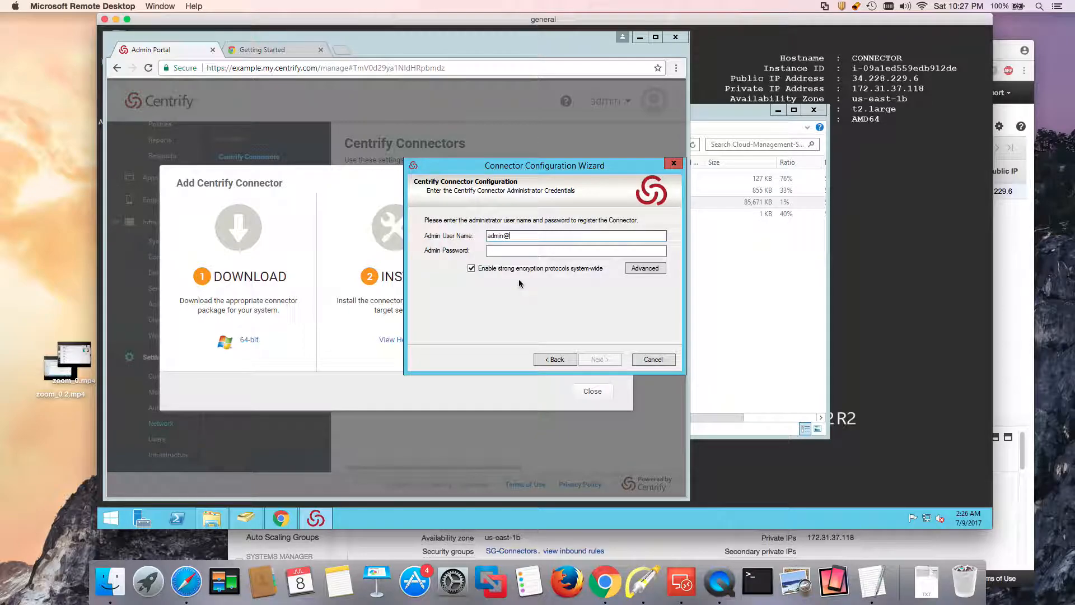
text(in@)
key(ctrl+v)
key(Tab)
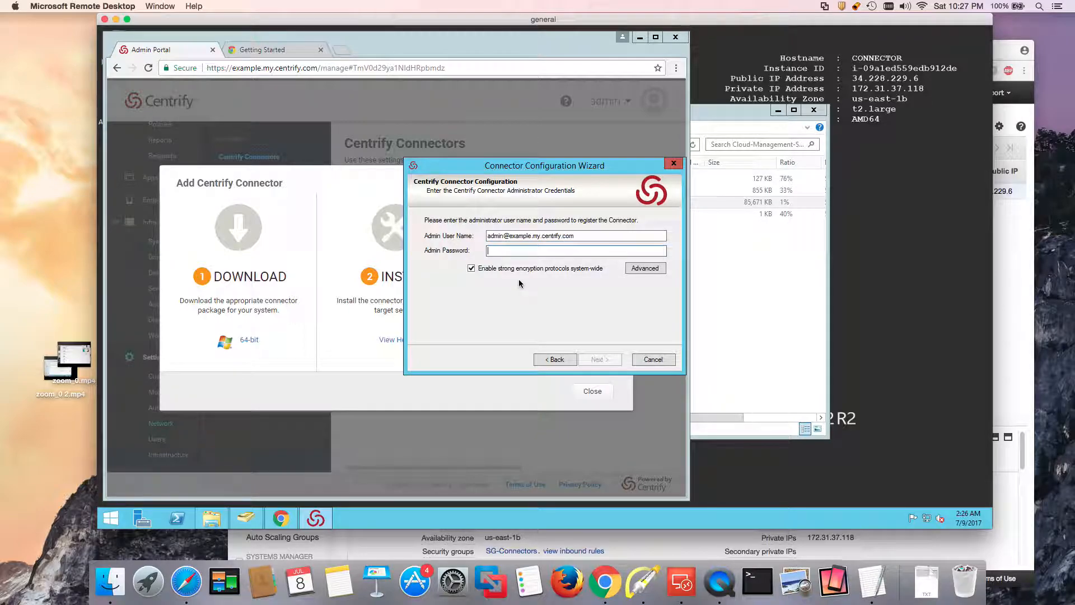
text(••••••••)
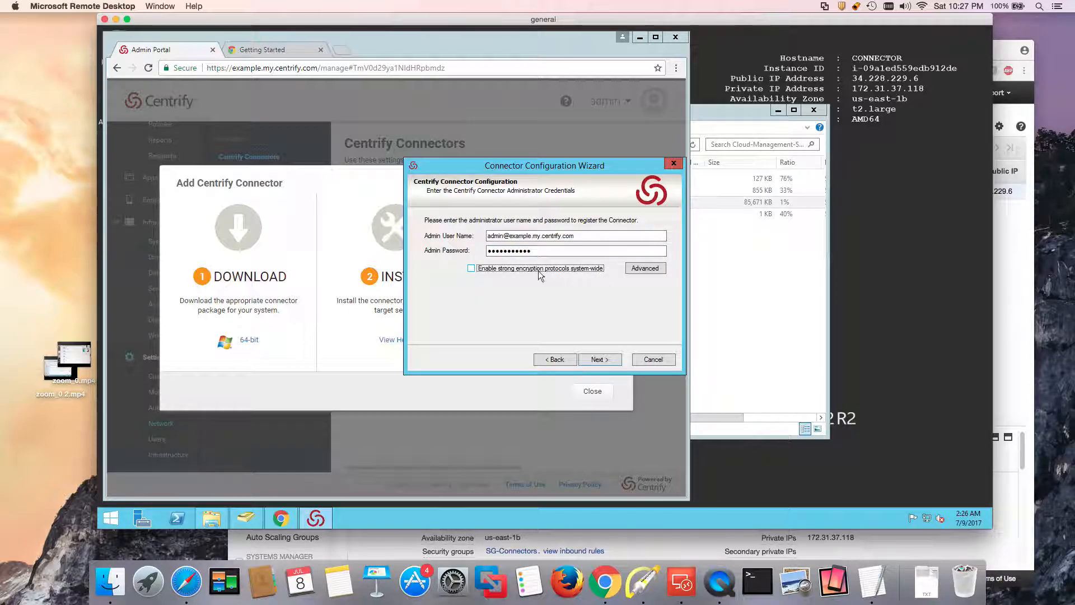
click(514, 273)
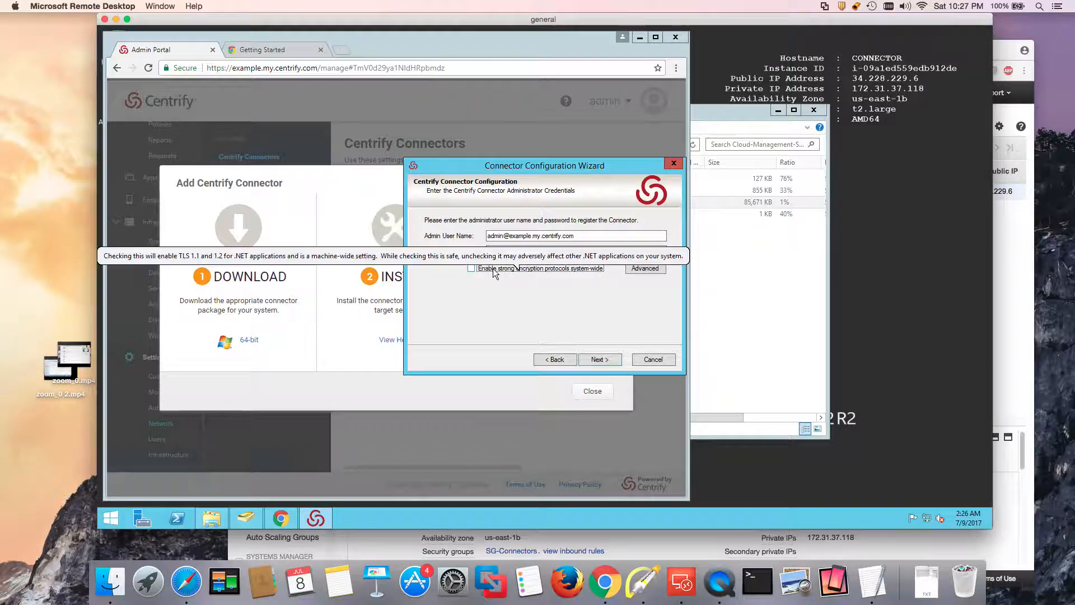
click(600, 359)
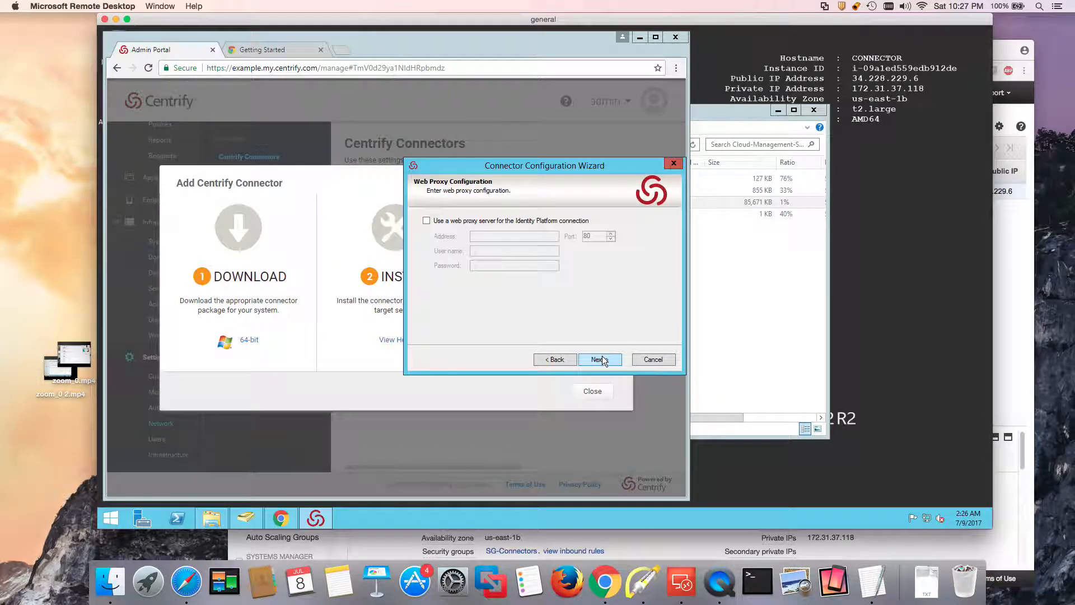
Skip proxy and property pages, grant permission on the domain, and pass the connection test.
click(601, 359)
click(487, 271)
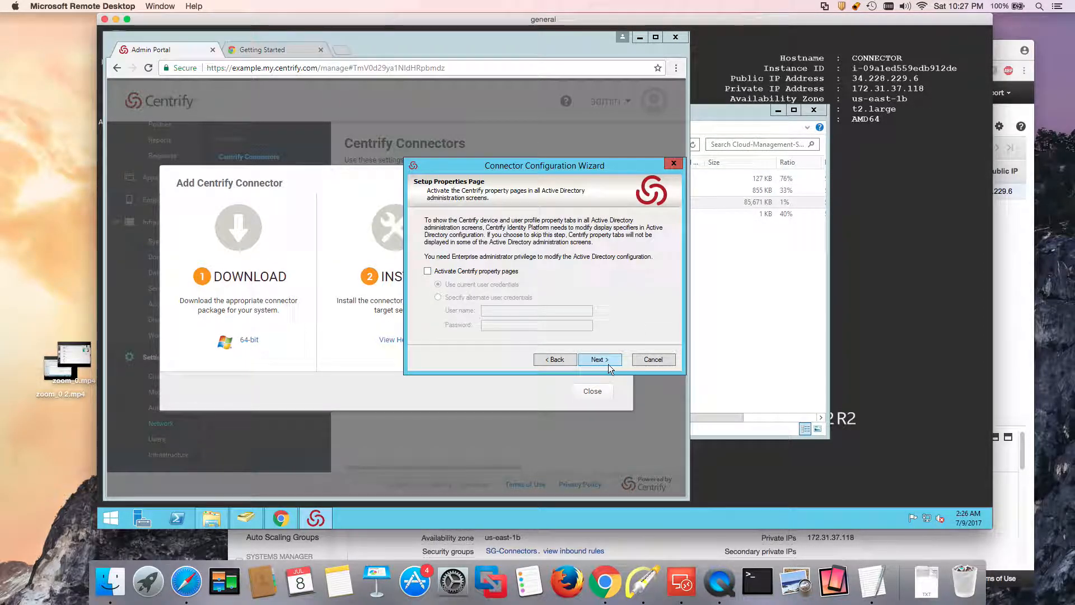
click(609, 364)
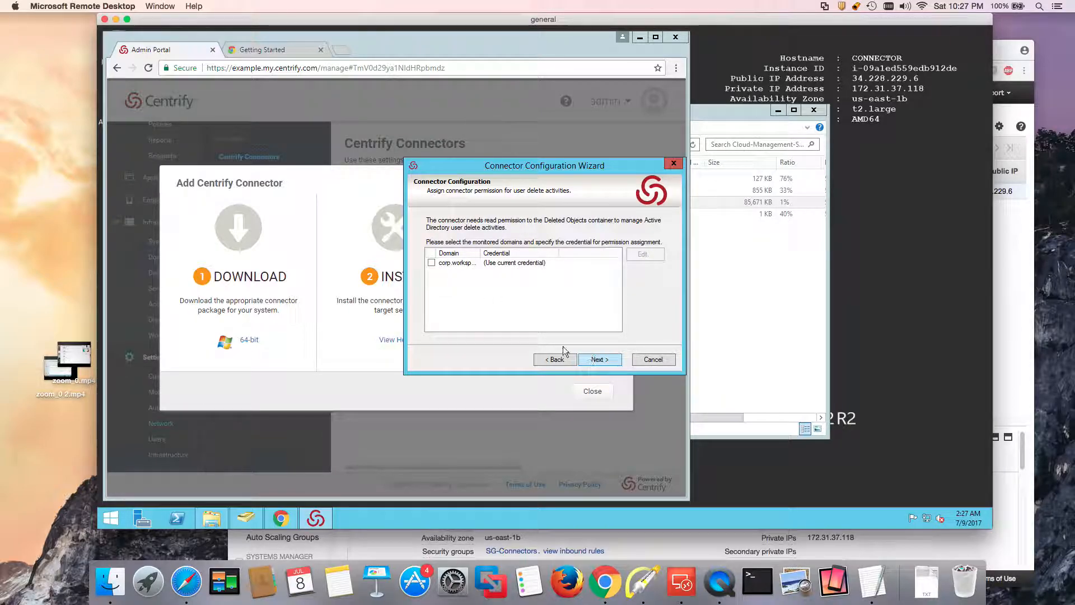
click(432, 262)
click(599, 358)
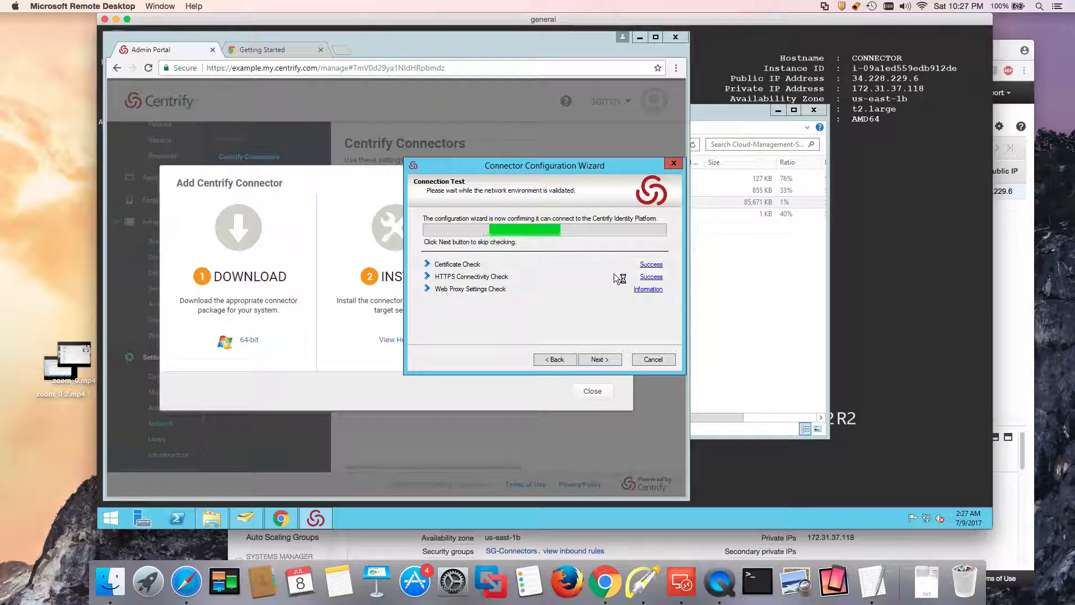
click(600, 360)
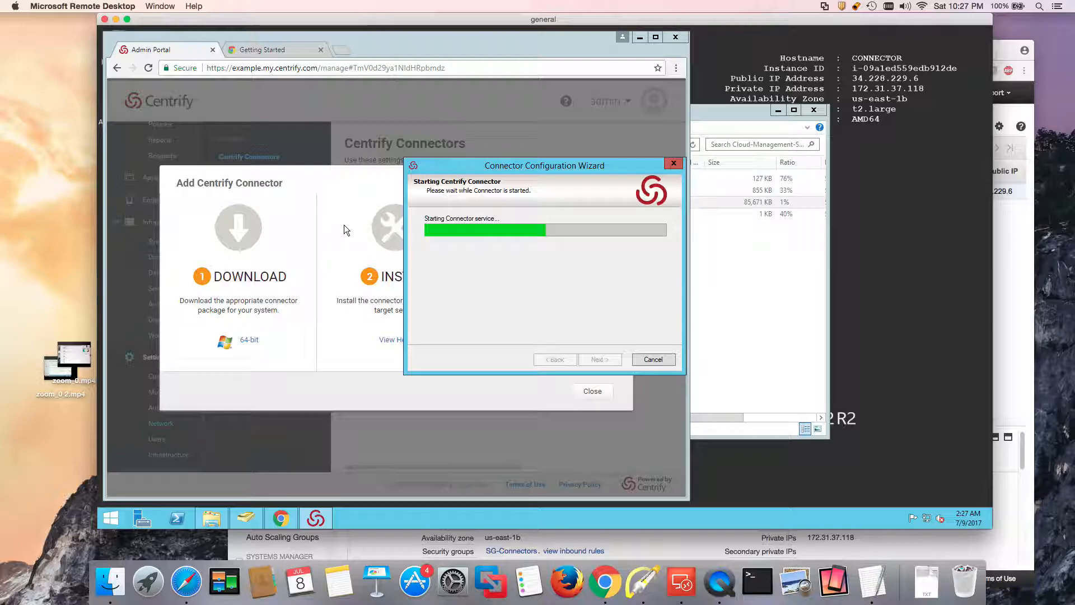
click(655, 37)
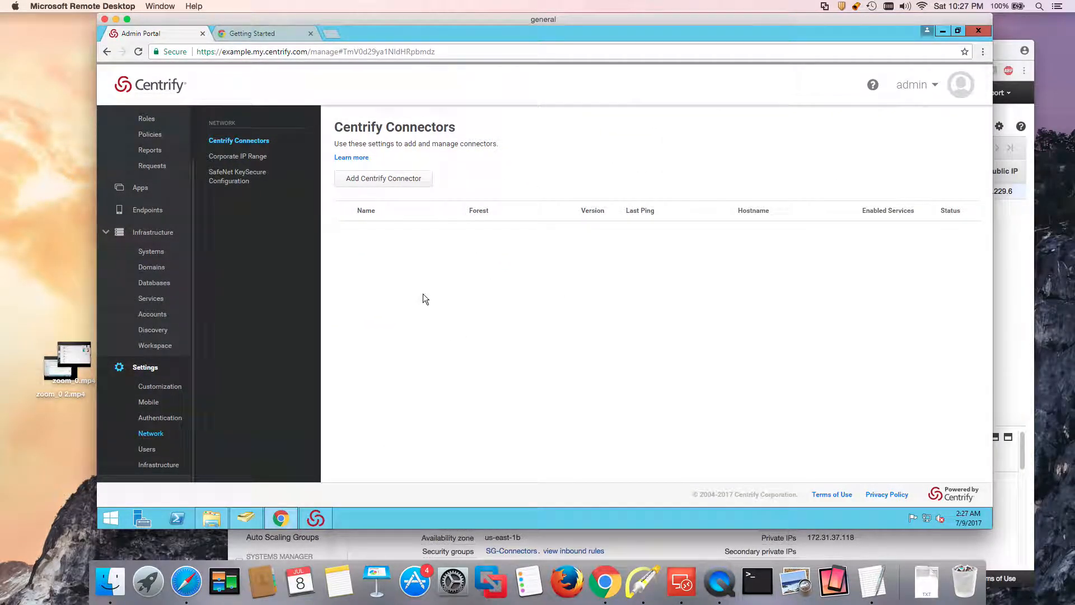
Reload the Admin Portal to show the connector Active, then finish the wizard and close its status.
click(916, 85)
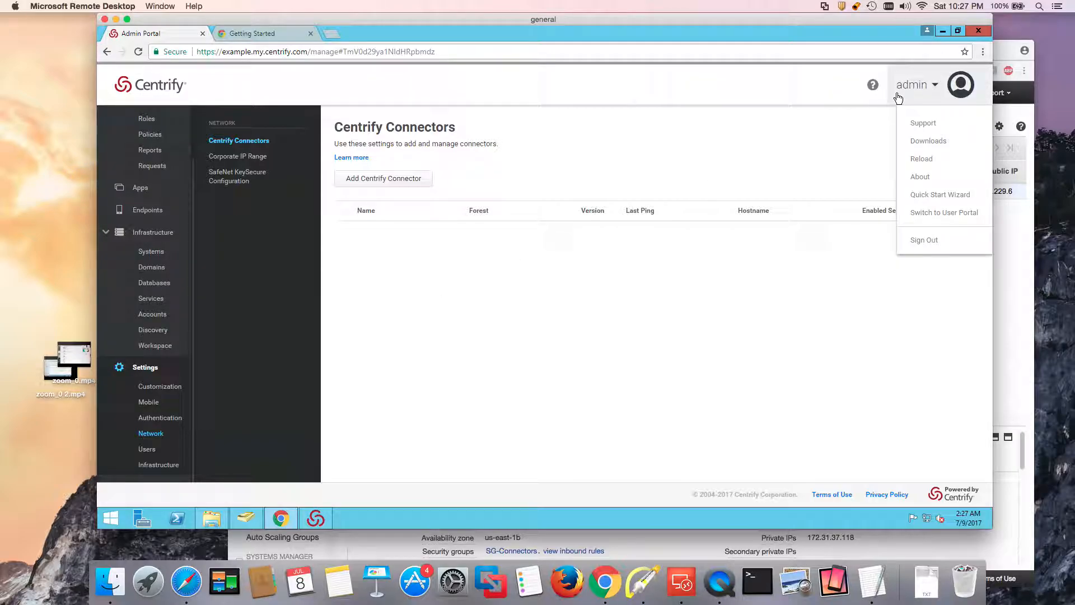
click(922, 160)
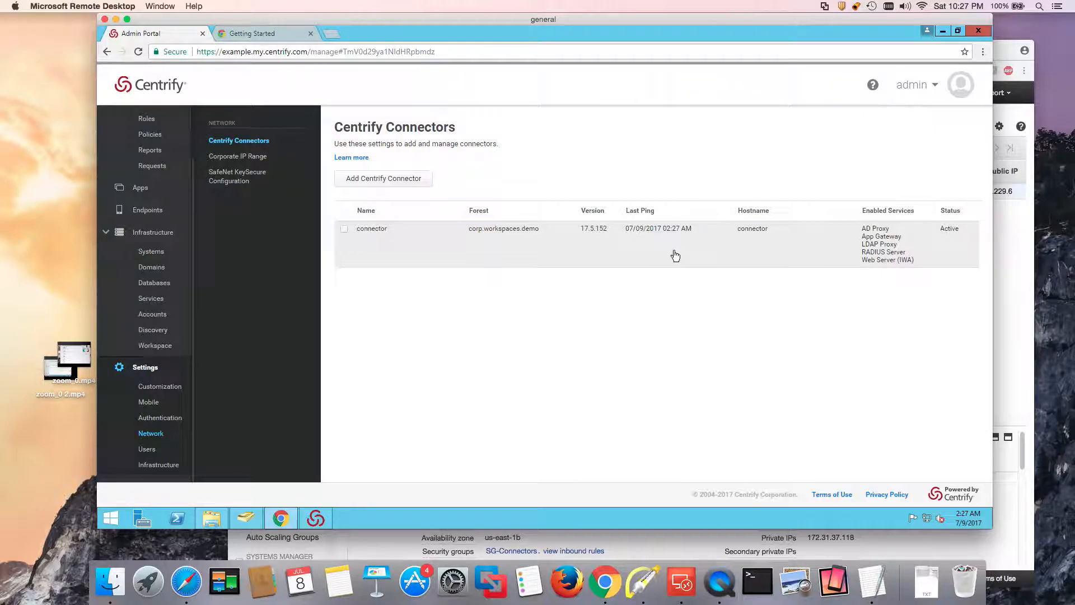
click(942, 32)
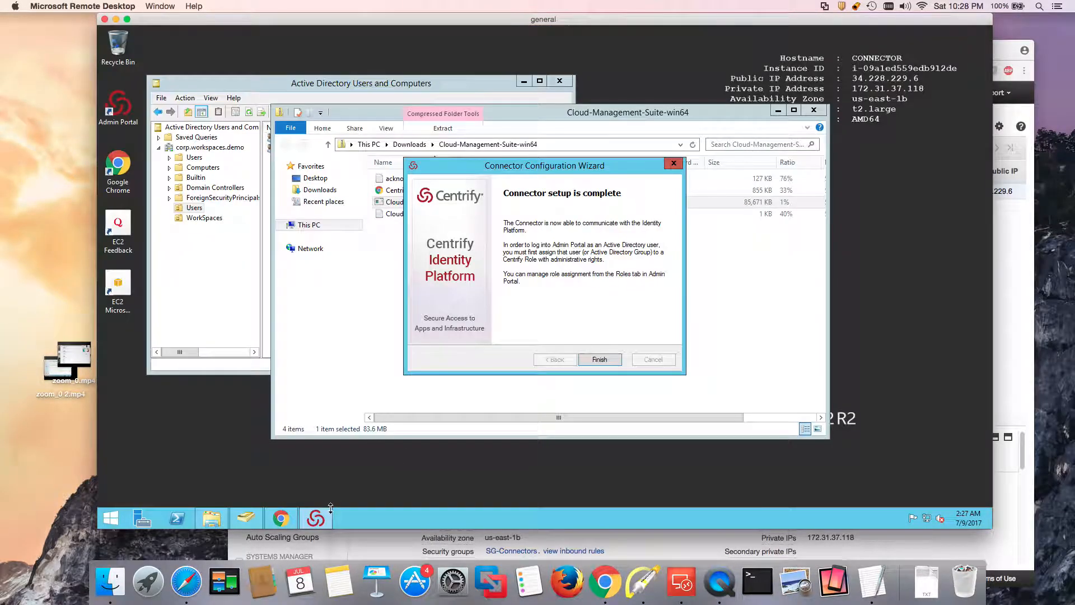
click(599, 359)
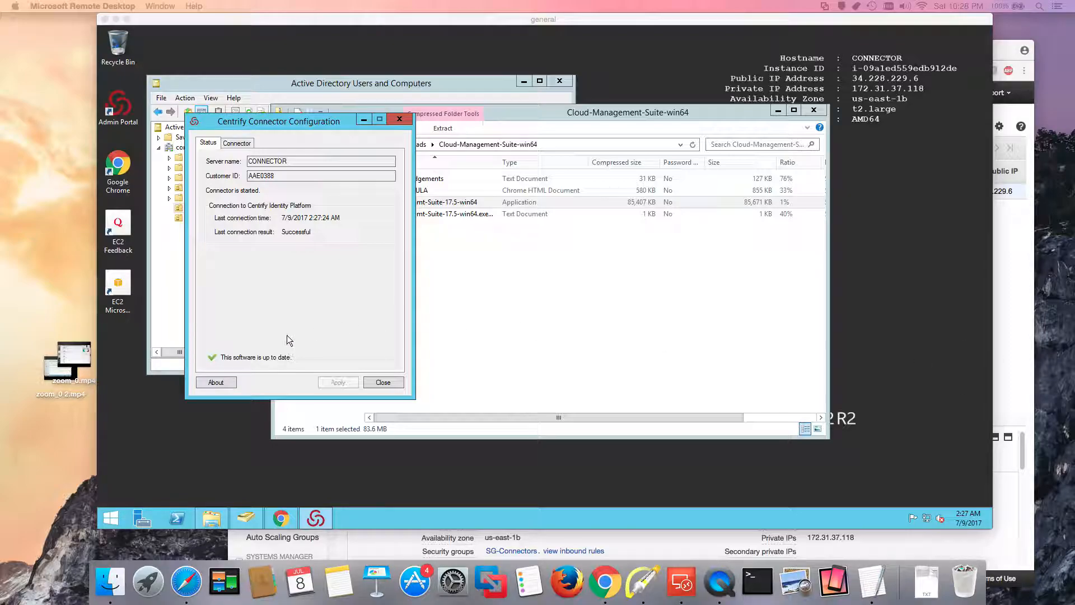
click(383, 382)
Download Centrify Agent for Windows.msi from the admin Downloads Centrify Agents list, then close Downloads.
click(295, 516)
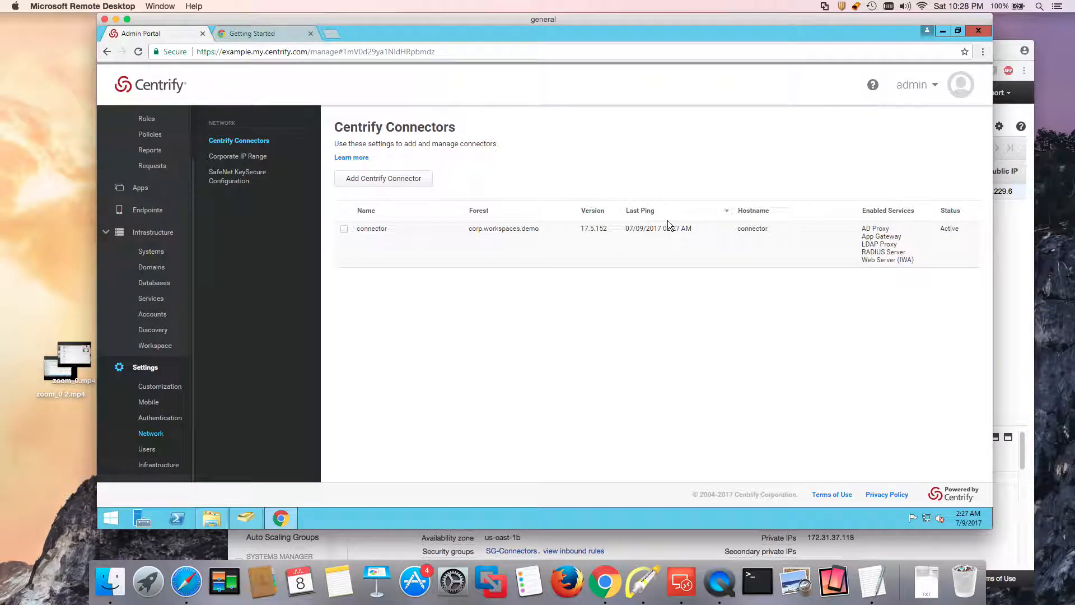
click(915, 89)
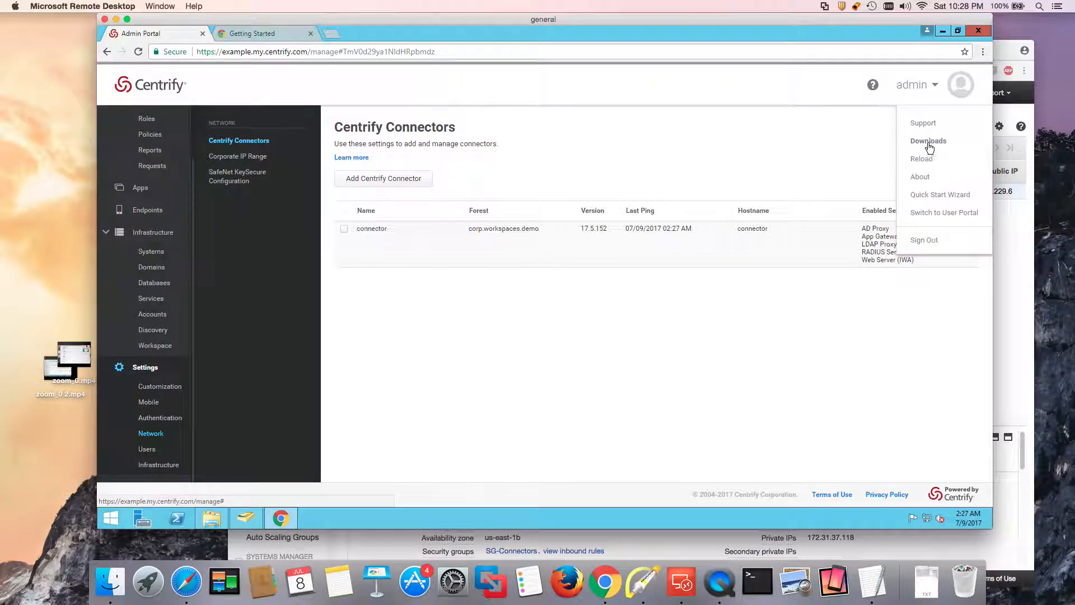
click(924, 142)
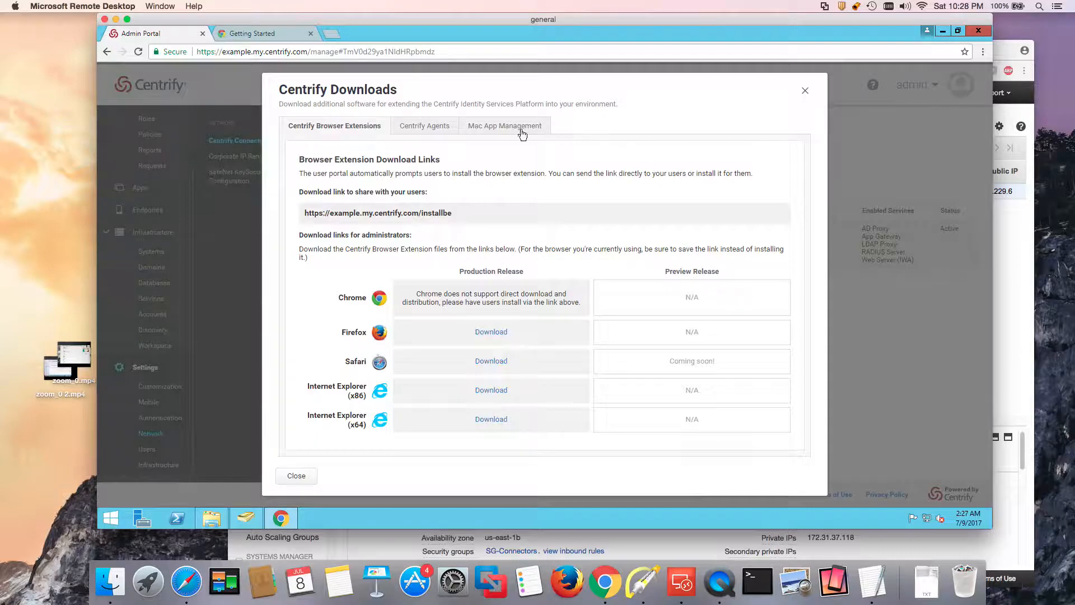
click(432, 126)
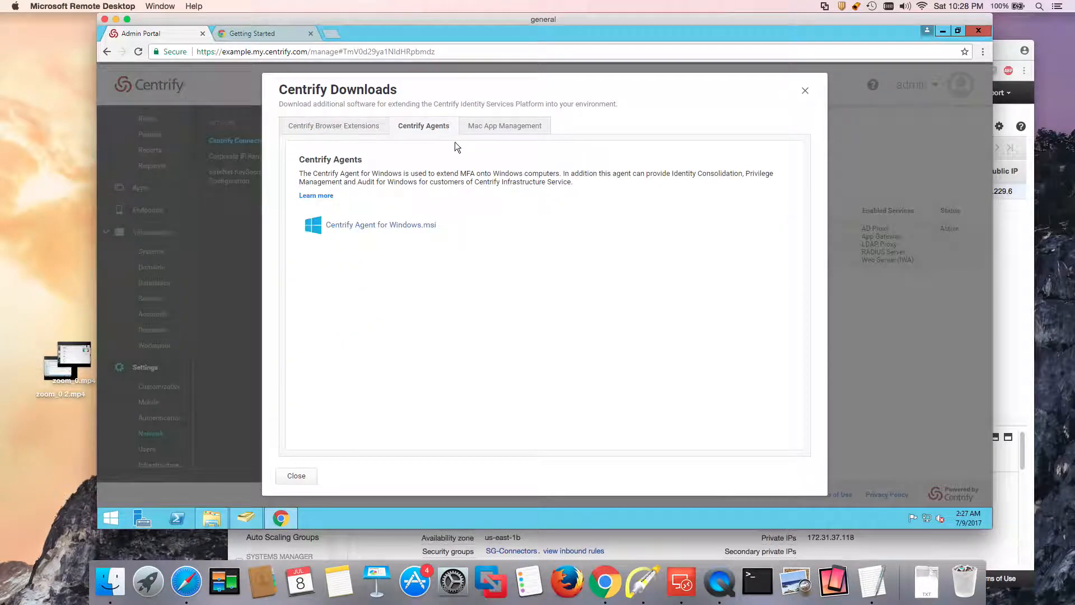
click(385, 231)
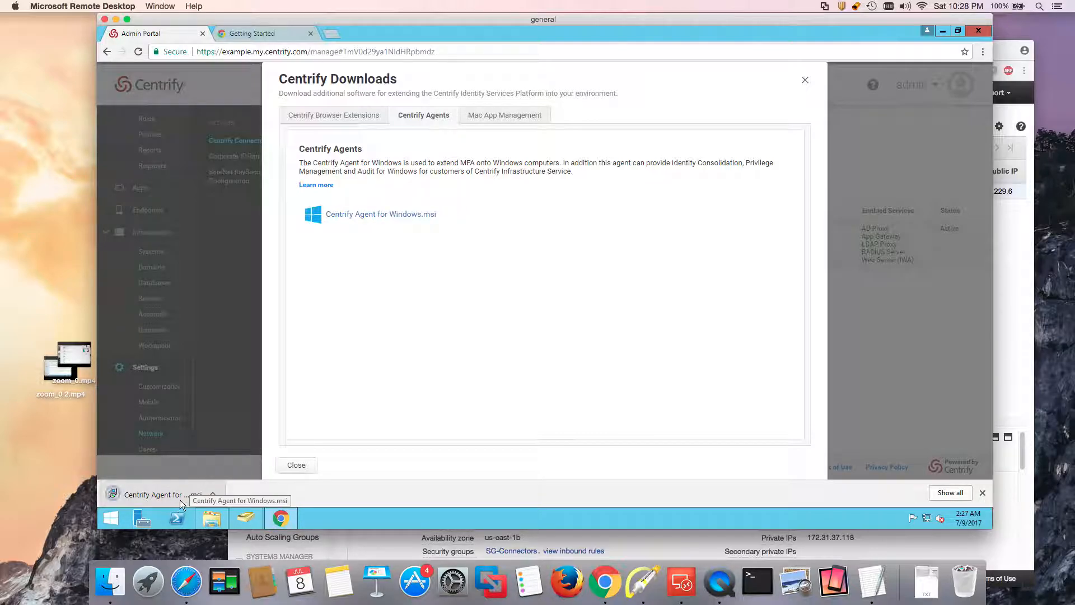
click(297, 468)
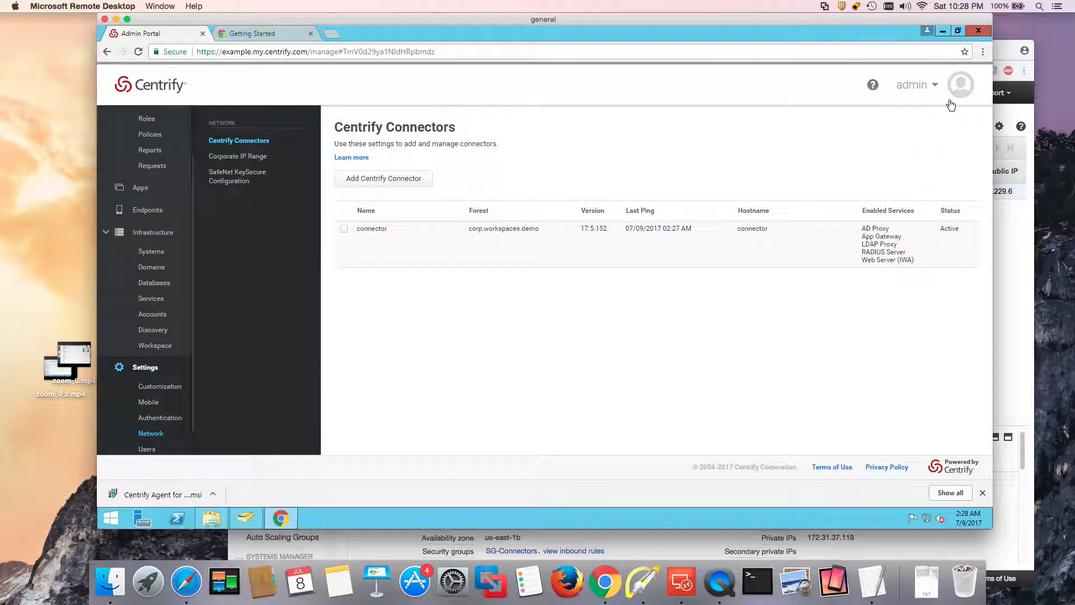
Minimize the Admin Portal browser and close the Cloud-Management-Suite-win64 folder, leaving Active Directory Users and Computers visible.
click(943, 30)
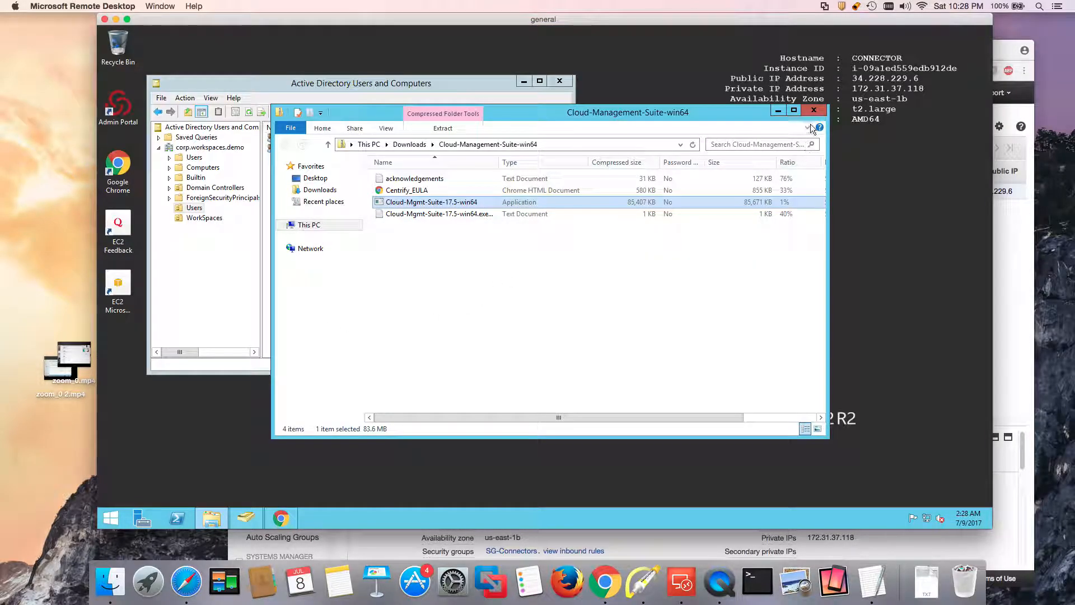
click(813, 109)
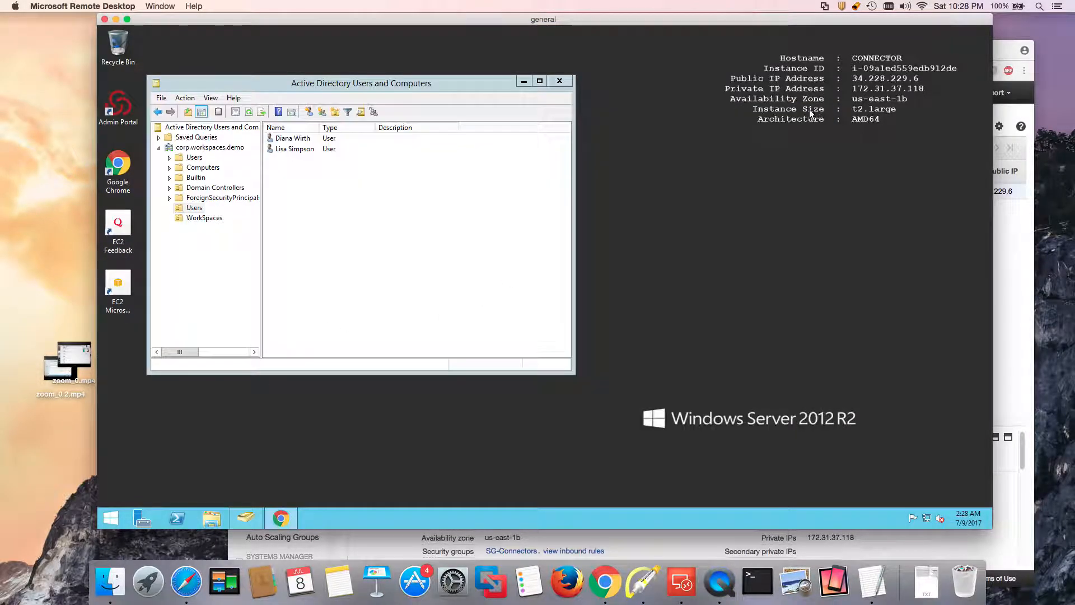
click(490, 115)
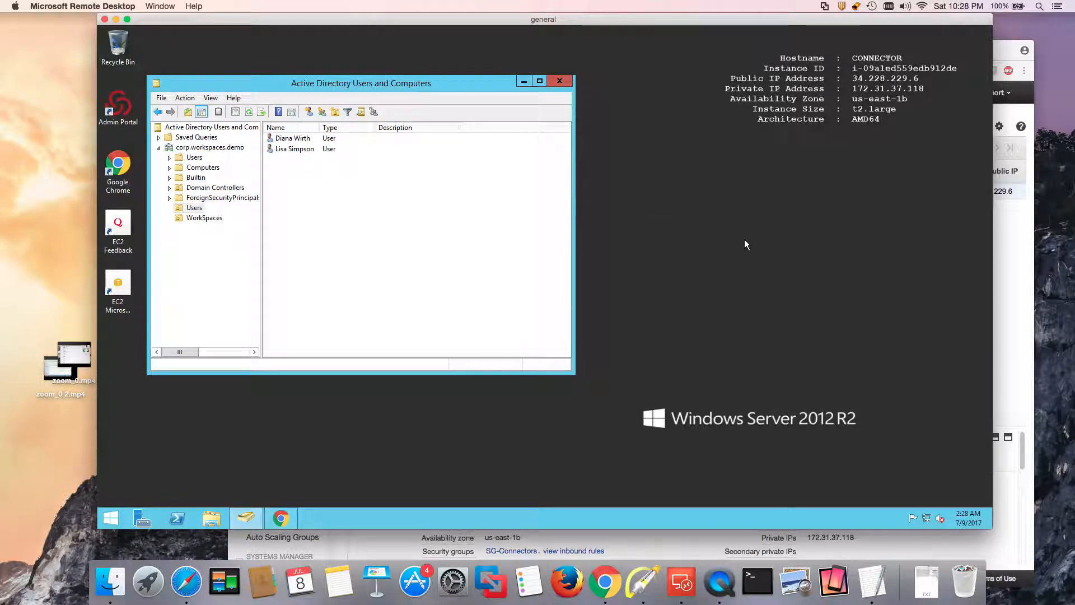
click(281, 517)
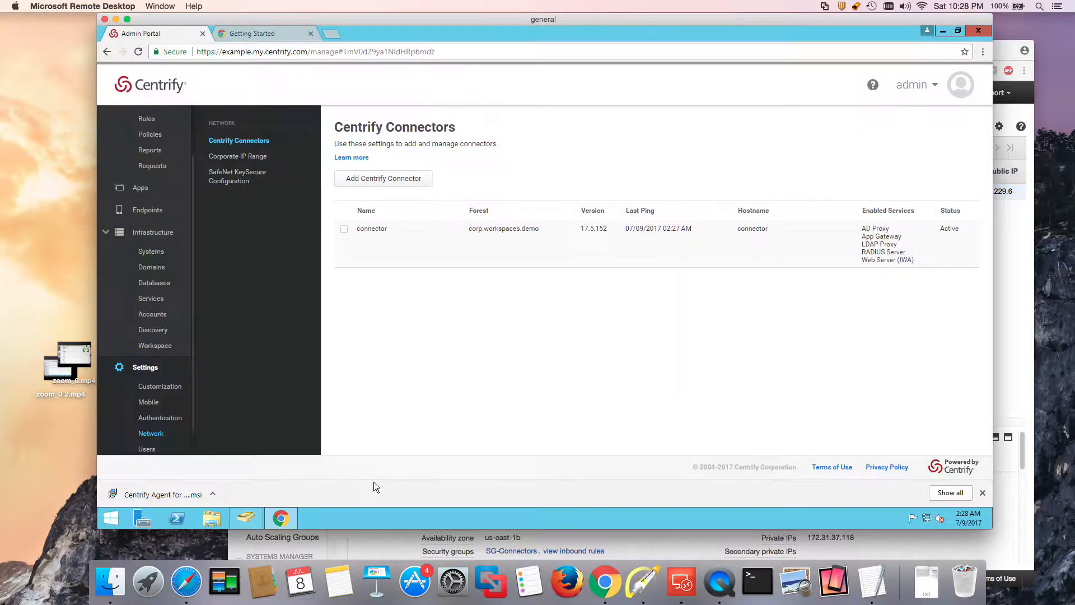
click(943, 30)
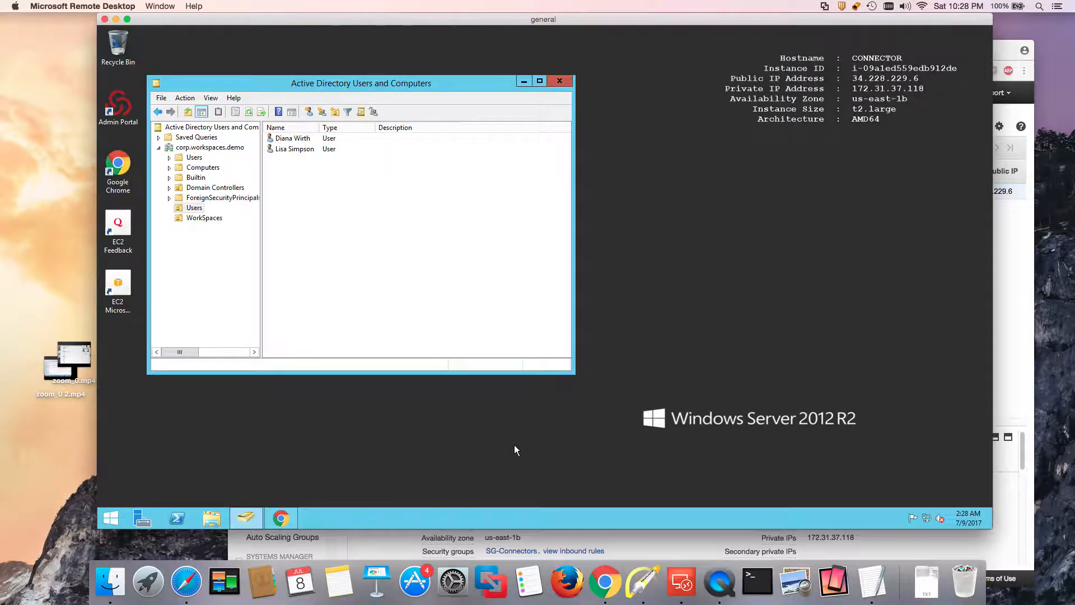
click(723, 598)
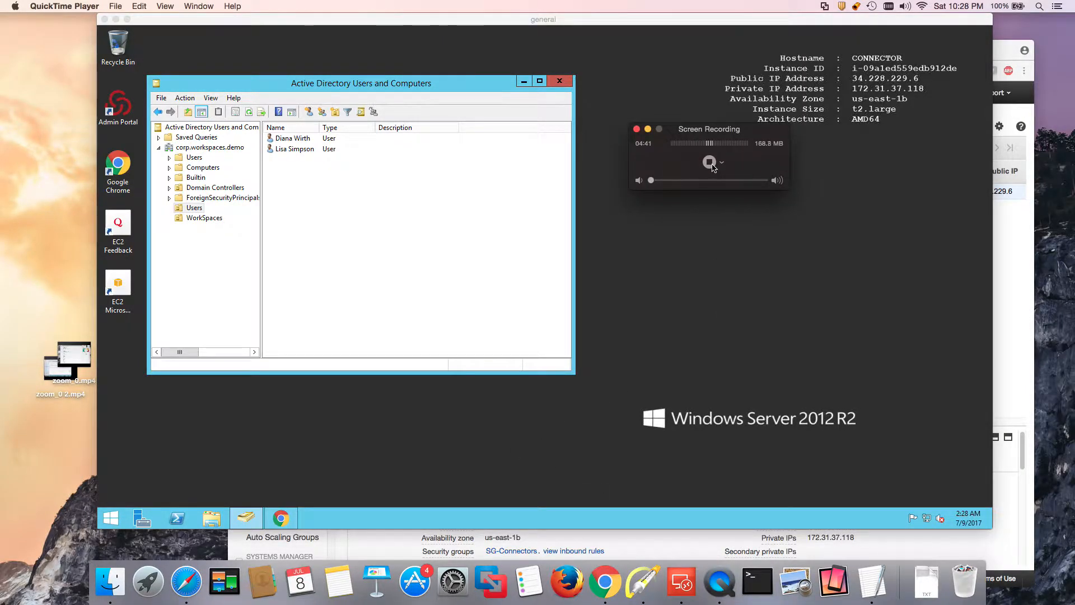